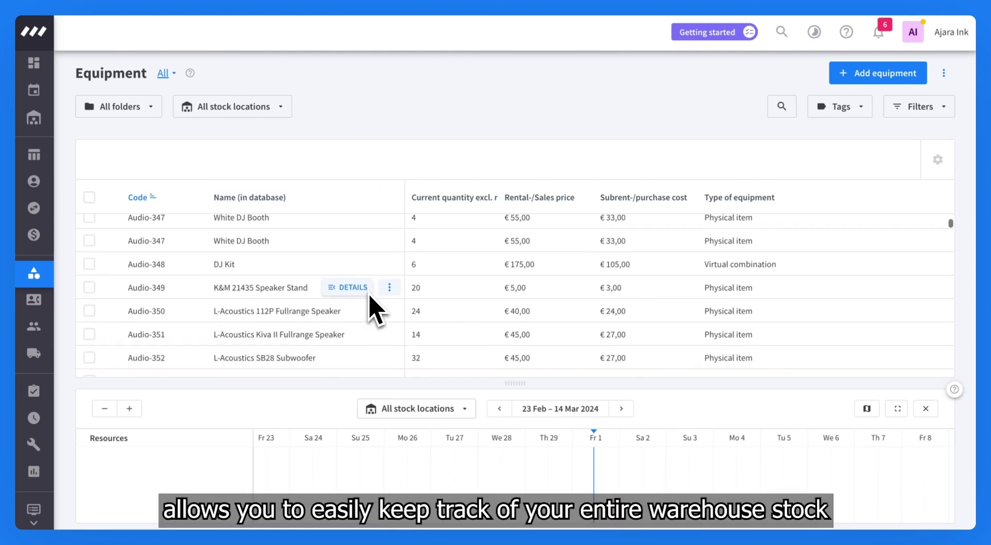
# Start a new equipment item and paste in the name Ayra ERO 075 LED Lamp.
pyautogui.scroll(-10, 484, 286)
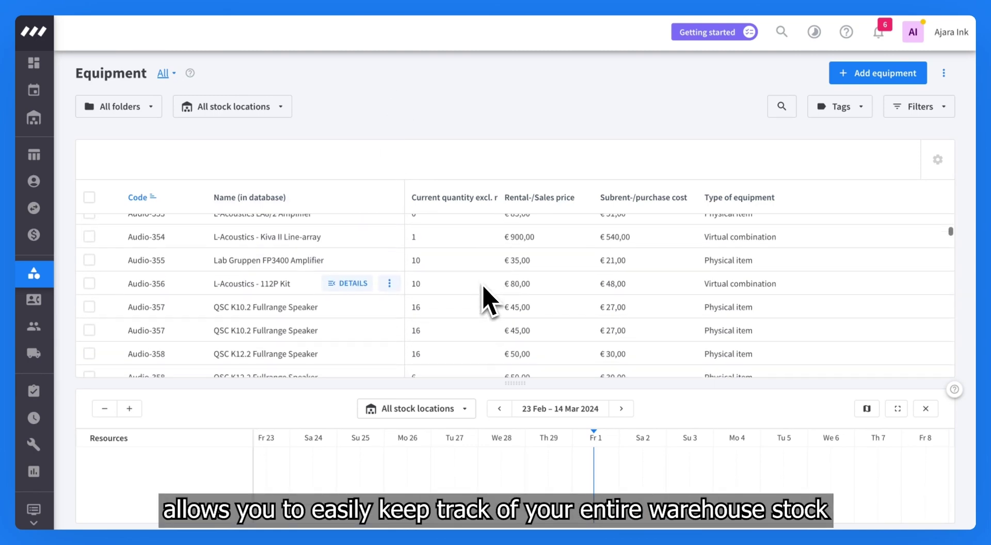
pyautogui.scroll(-6, 484, 287)
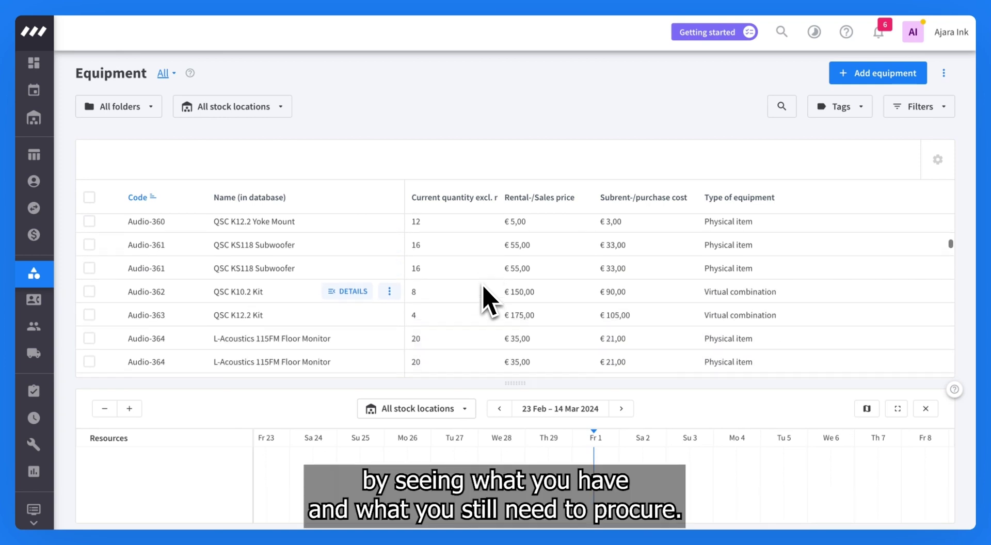
pyautogui.scroll(-3, 484, 287)
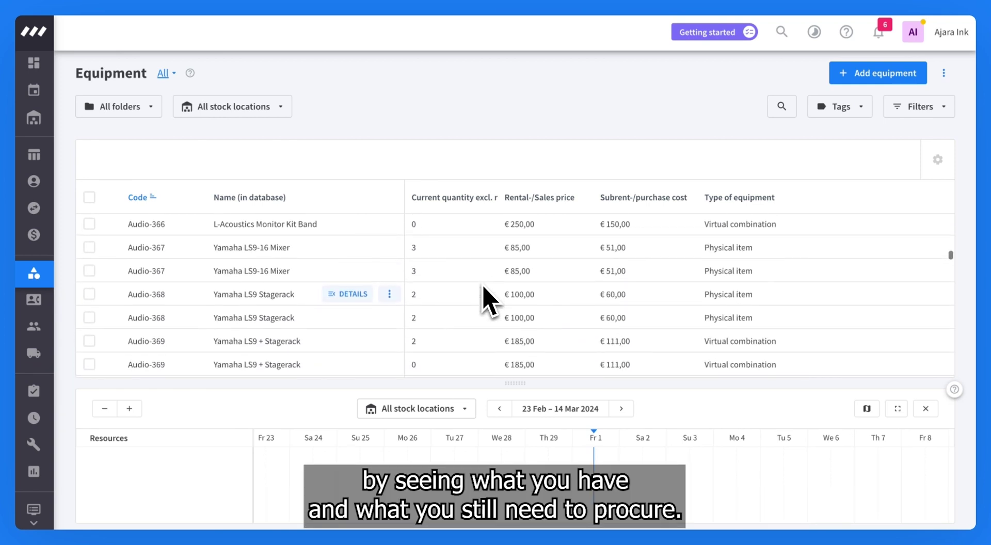
pyautogui.scroll(6, 484, 286)
pyautogui.scroll(6, 483, 287)
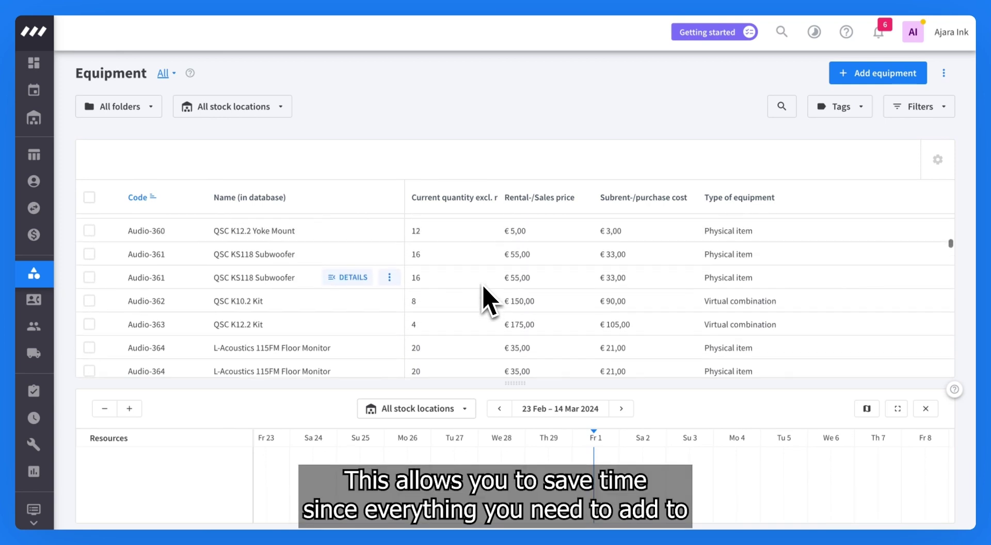
pyautogui.scroll(8, 483, 286)
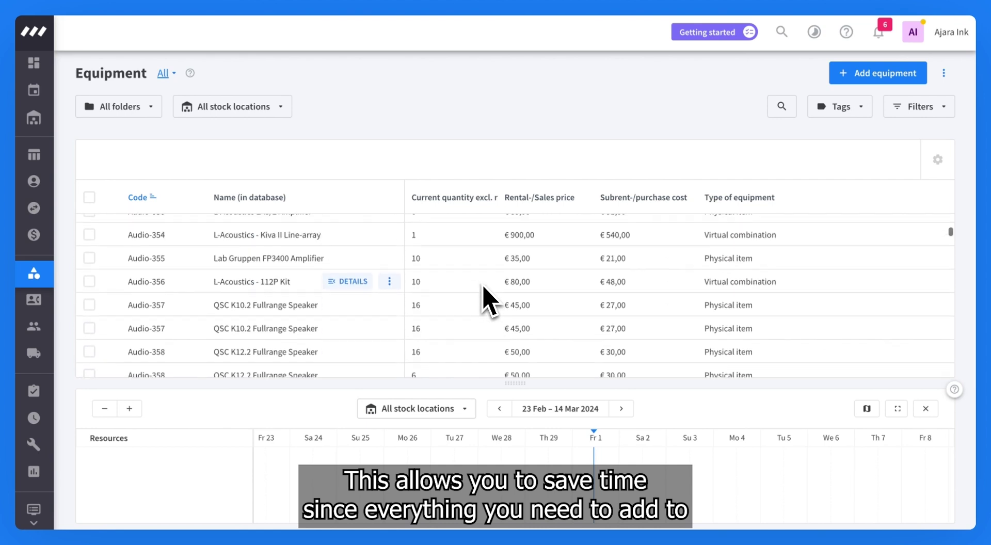
pyautogui.scroll(7, 483, 287)
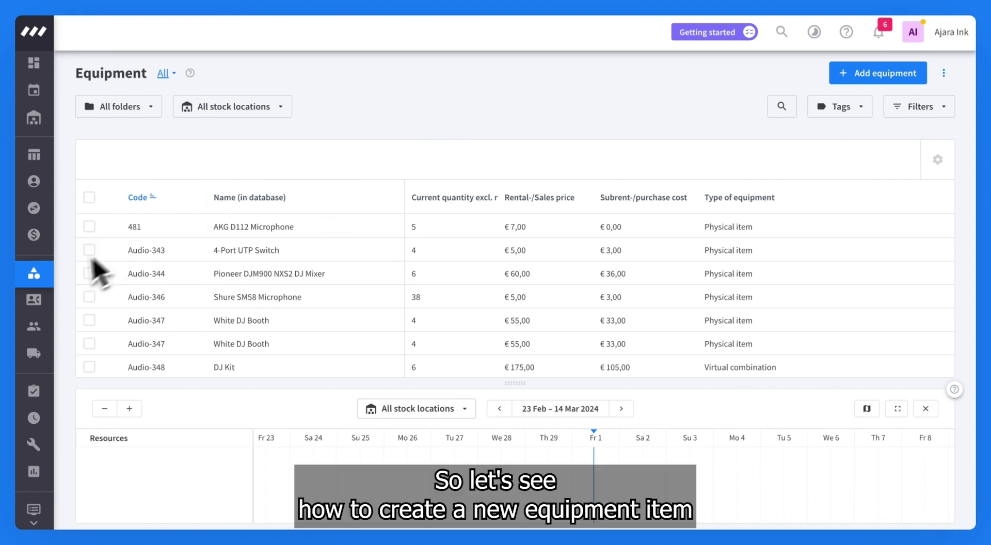
pyautogui.moveTo(47, 274)
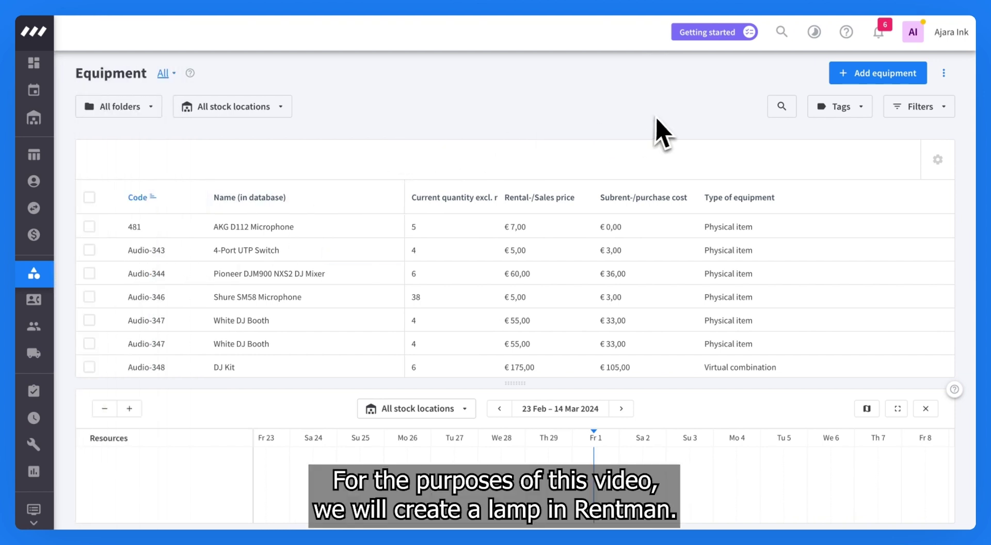
pyautogui.click(872, 82)
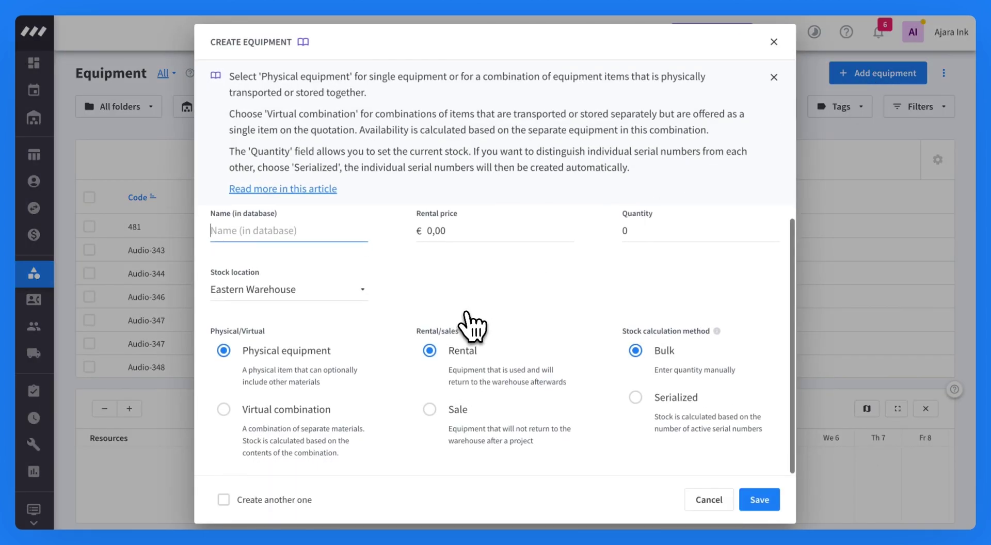
pyautogui.scroll(-1, 314, 281)
pyautogui.click(250, 232)
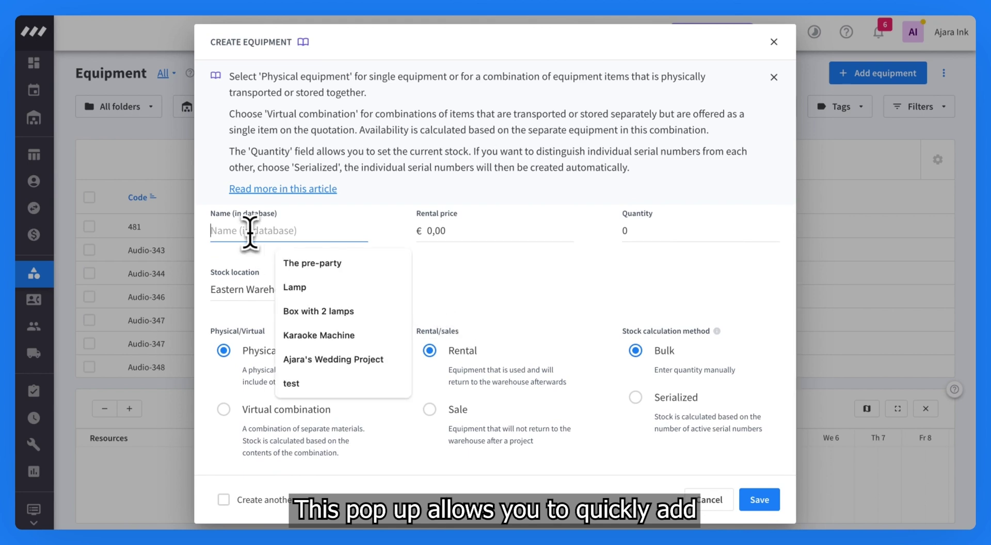
pyautogui.write('Ayra ERO 075 LED Lamp')
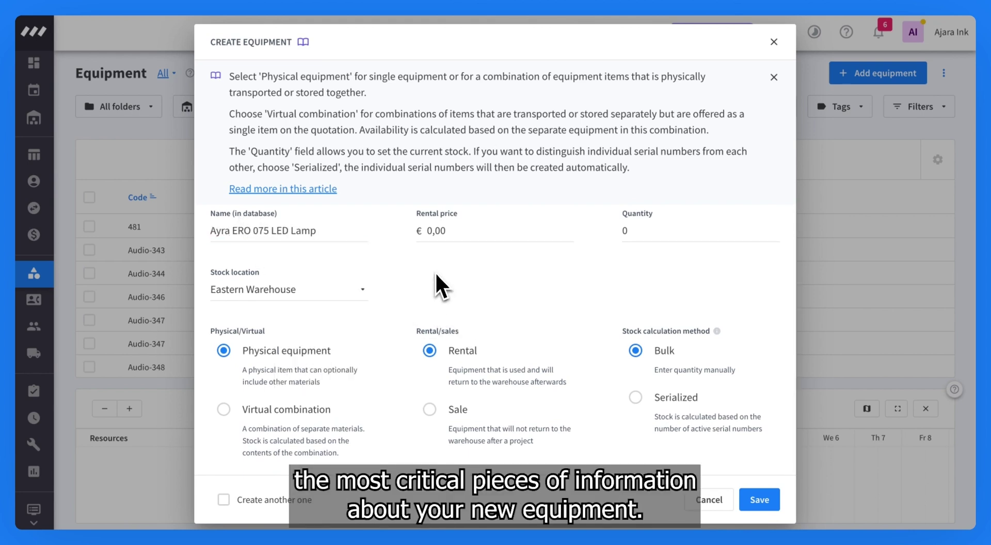
# Keep Eastern Warehouse as stock location, set quantity 15 and rental price 15,00.
pyautogui.moveTo(283, 215); pyautogui.dragTo(215, 217)
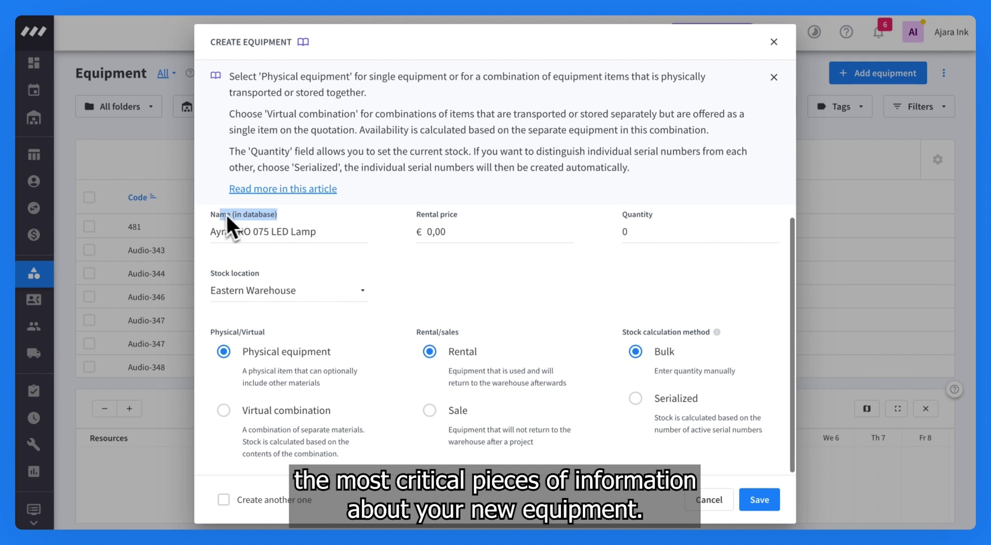
pyautogui.moveTo(468, 201); pyautogui.dragTo(446, 220)
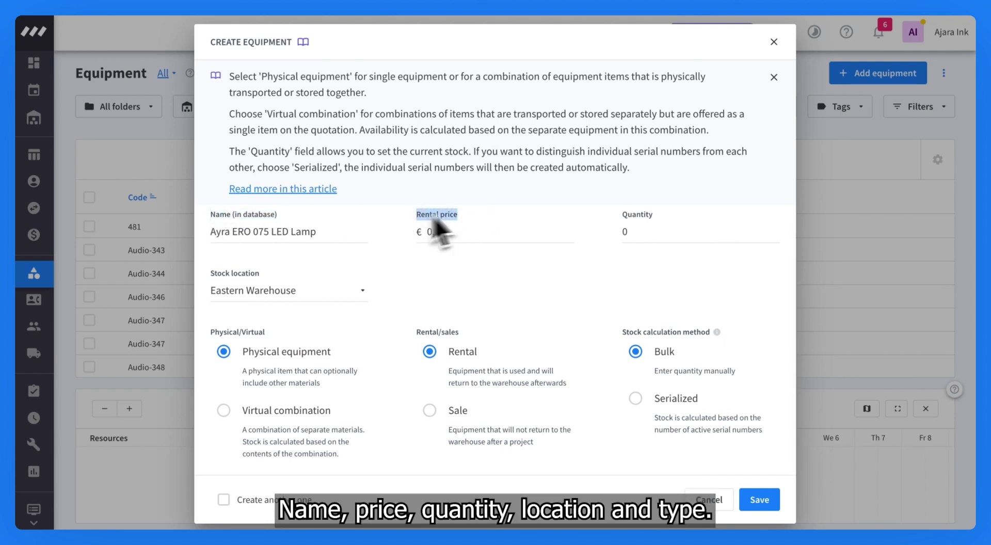
pyautogui.moveTo(655, 216); pyautogui.dragTo(633, 230)
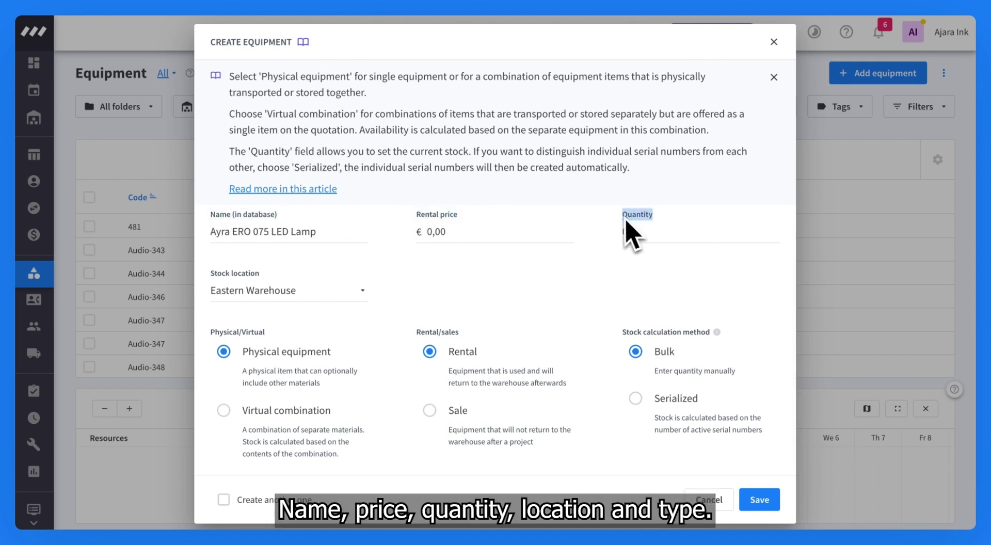
pyautogui.click(328, 294)
pyautogui.click(328, 293)
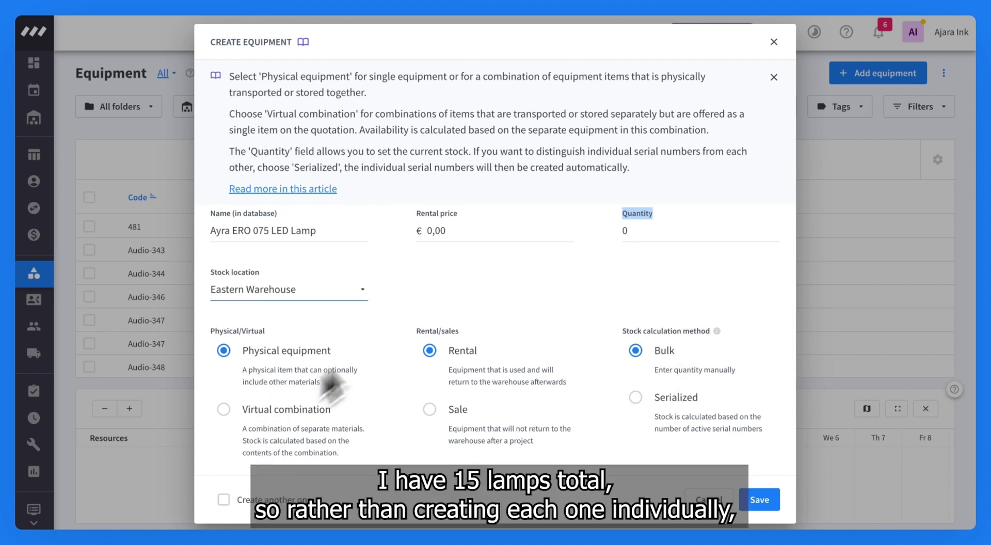
pyautogui.click(635, 235)
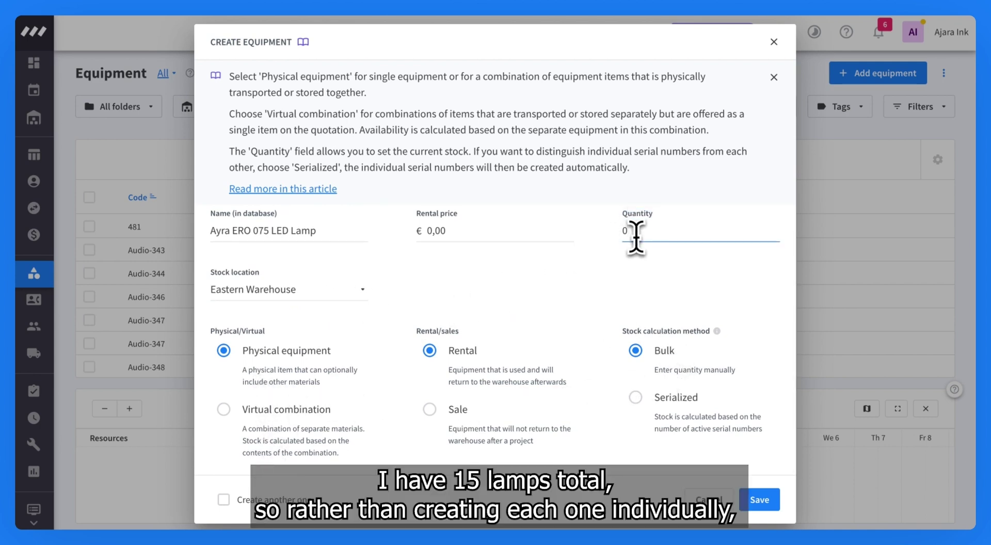
pyautogui.press('BackSpace')
pyautogui.write('15')
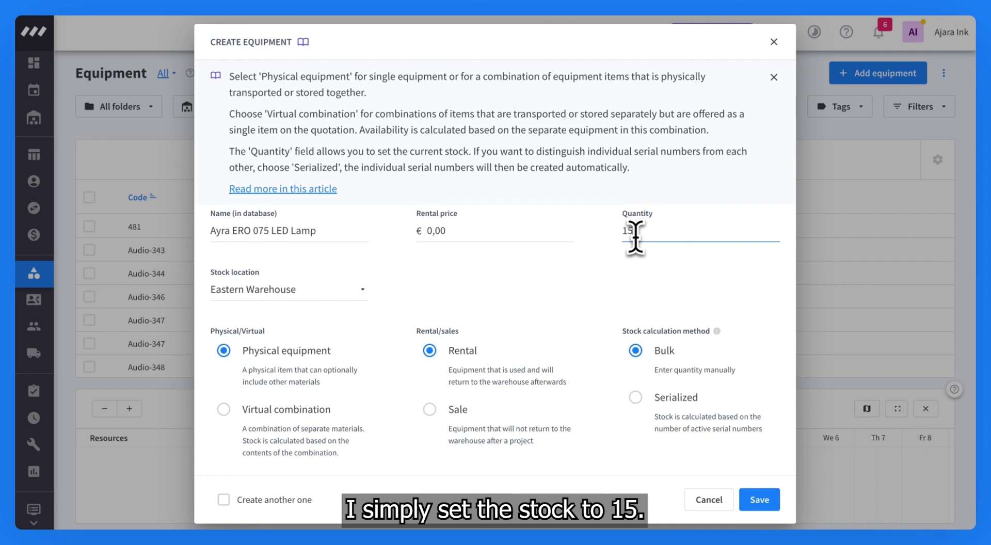
pyautogui.click(431, 235)
pyautogui.write('15')
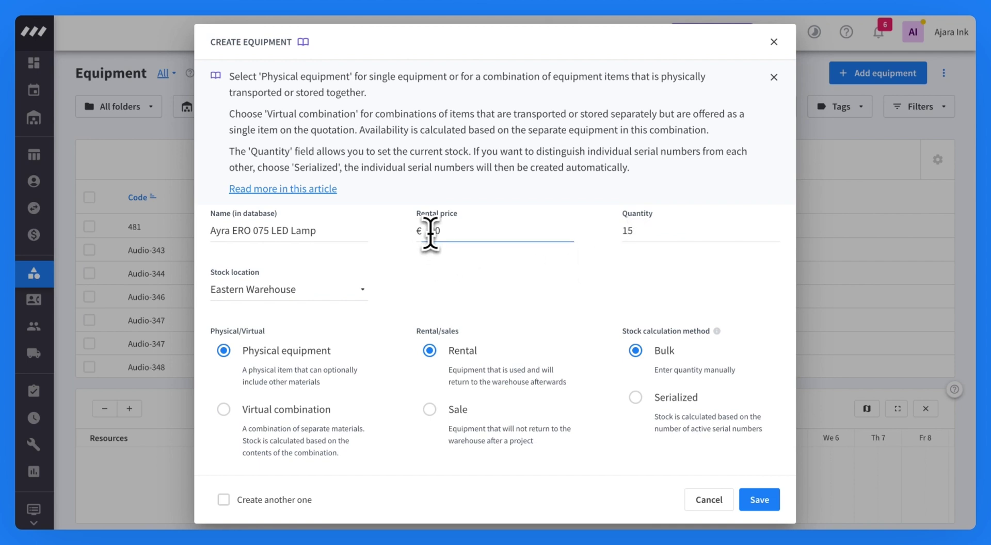
pyautogui.write(',00')
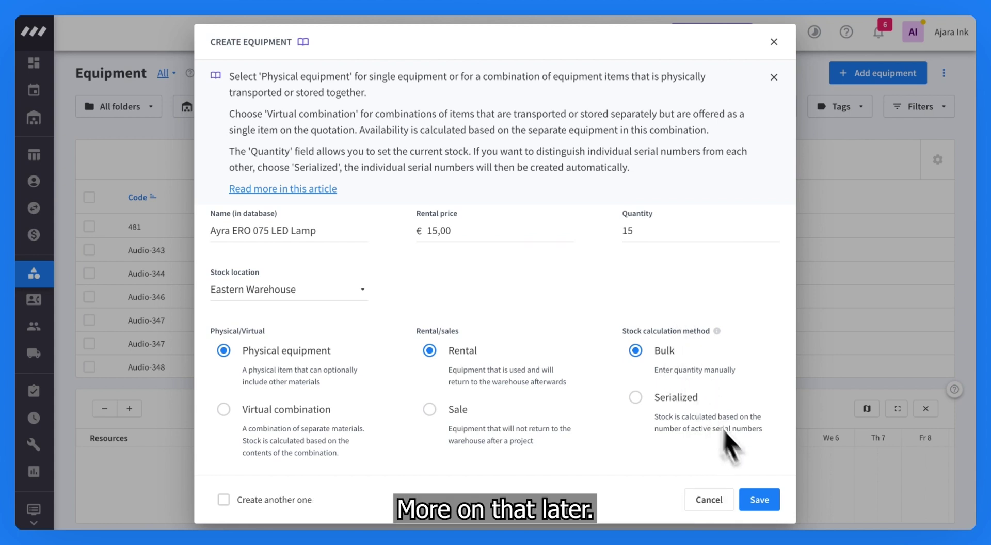
pyautogui.click(762, 507)
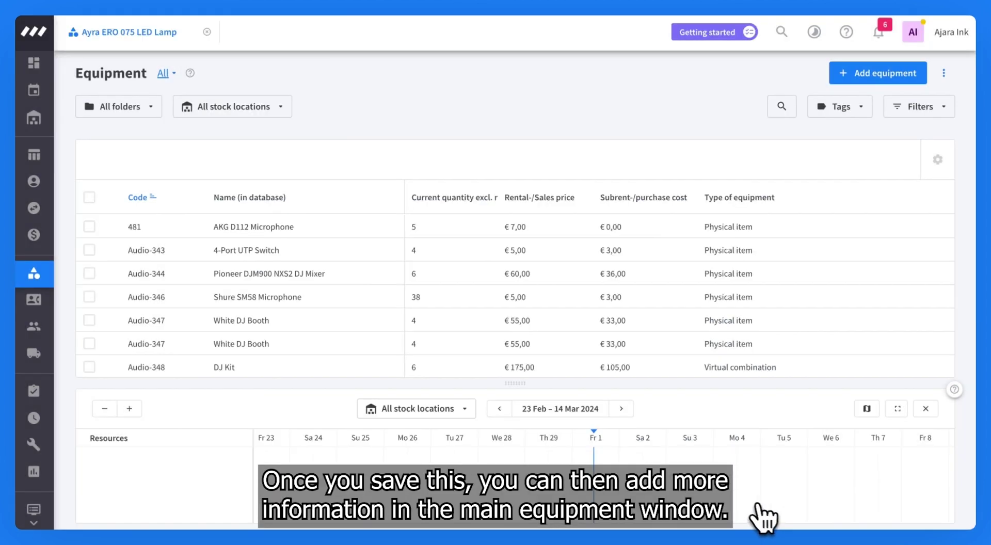
pyautogui.scroll(-5, 416, 278)
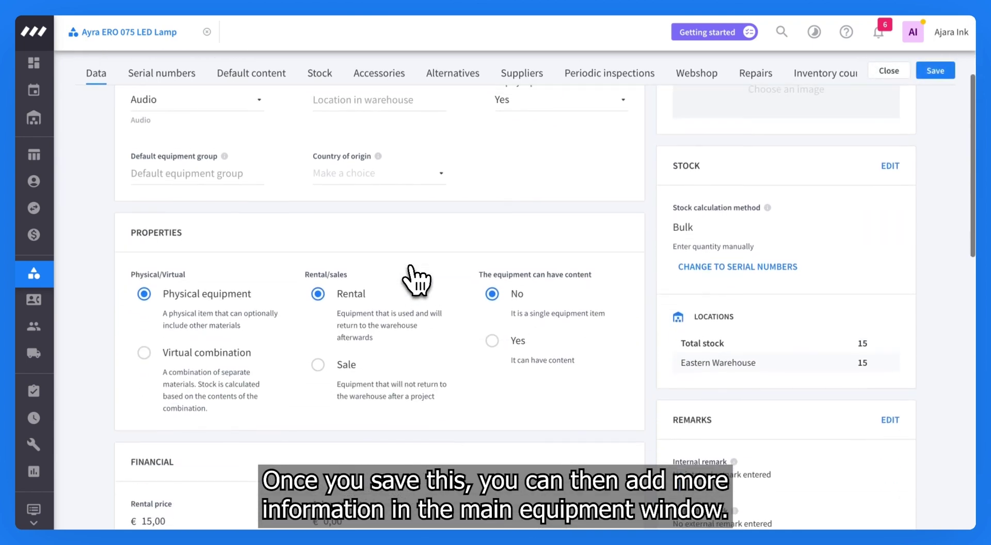
pyautogui.scroll(-5, 415, 278)
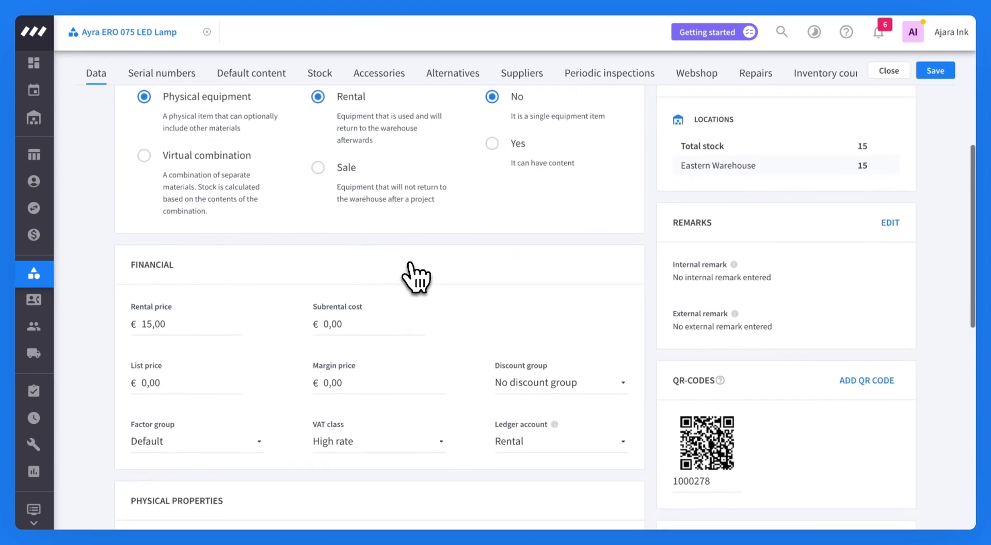
pyautogui.scroll(-1, 408, 277)
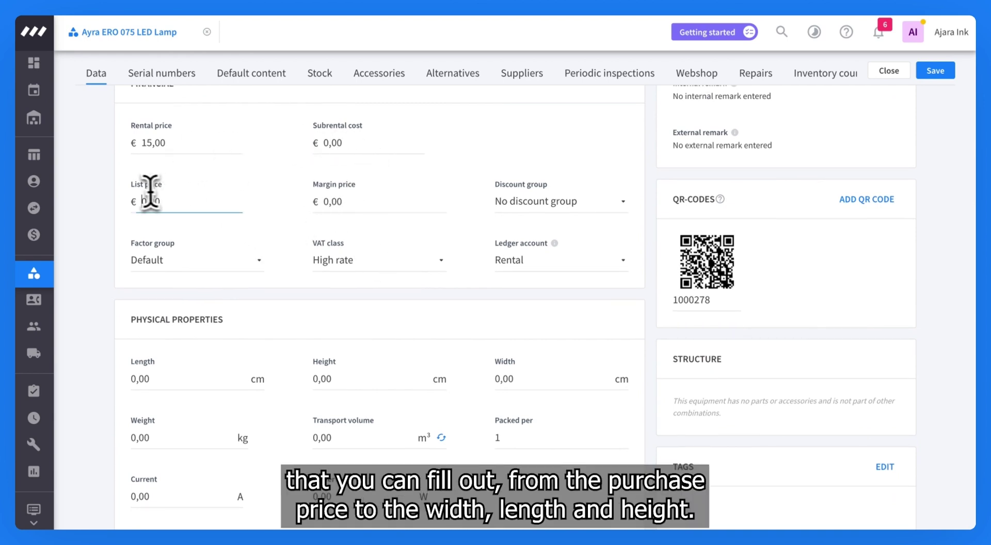
pyautogui.scroll(-1, 201, 320)
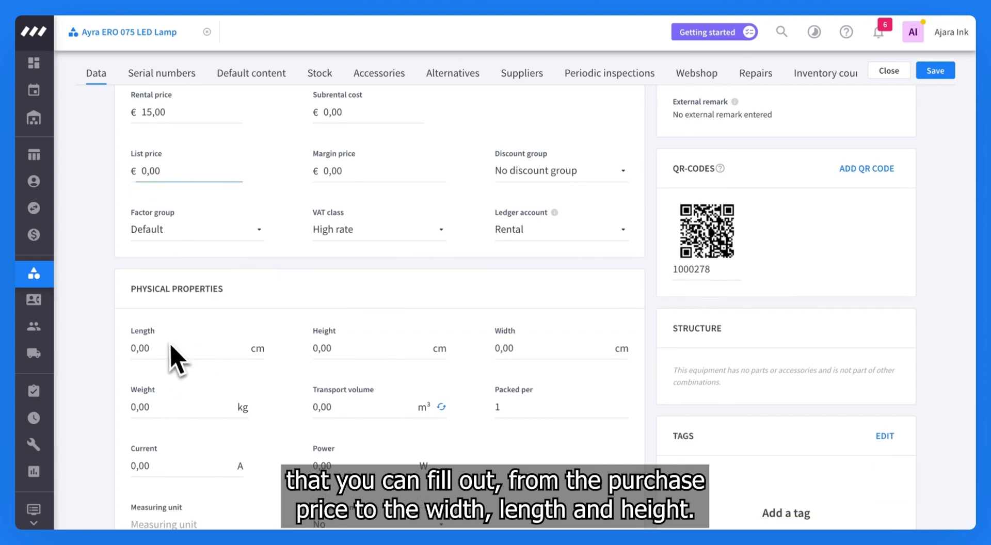
pyautogui.scroll(5, 286, 372)
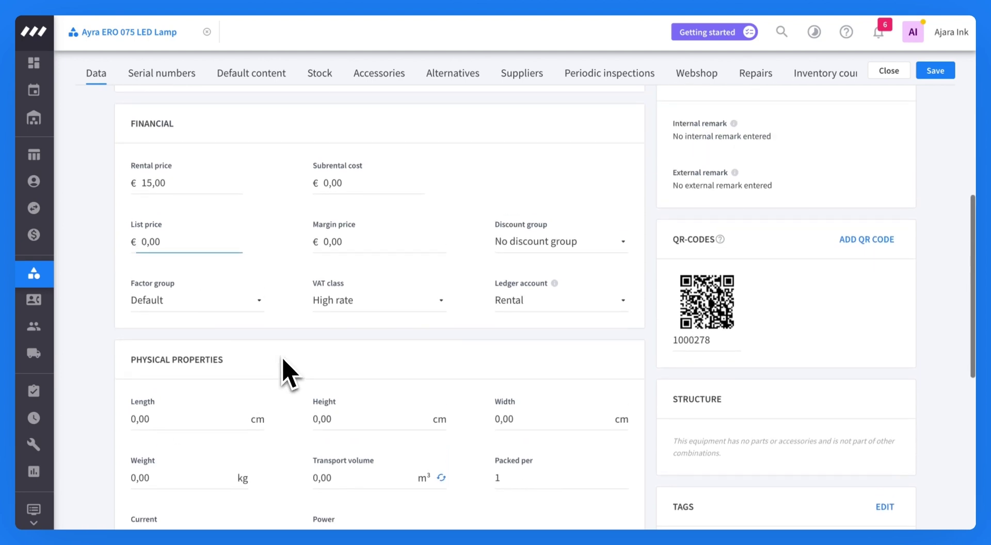
pyautogui.scroll(5, 287, 372)
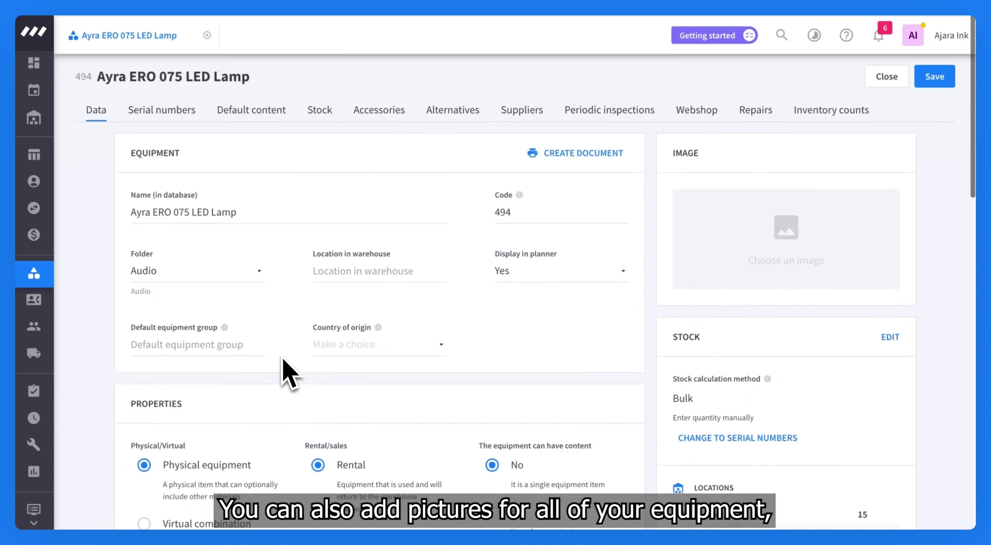
# Upload the moving-head lamp photo from recent downloads as the equipment image and save.
pyautogui.click(894, 5)
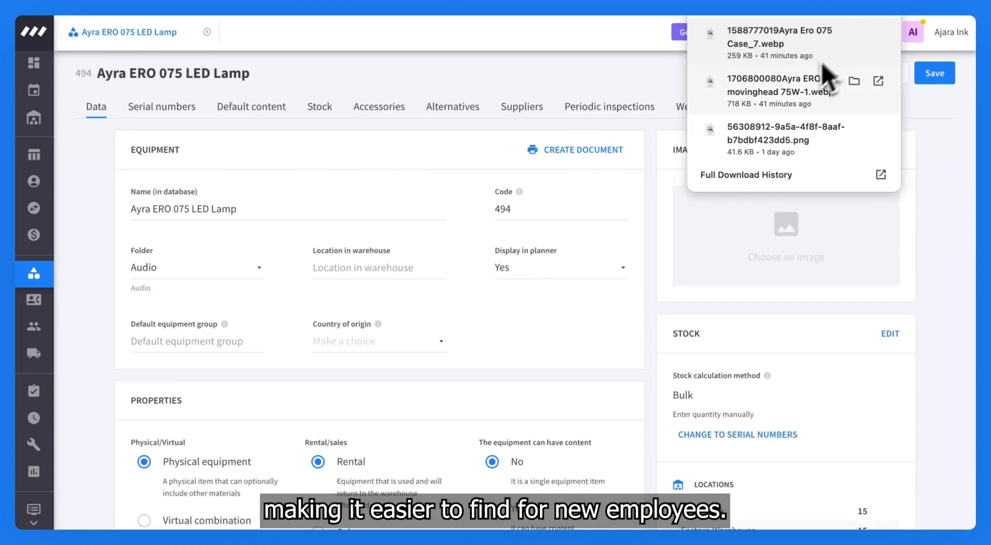
pyautogui.moveTo(823, 73); pyautogui.dragTo(769, 266)
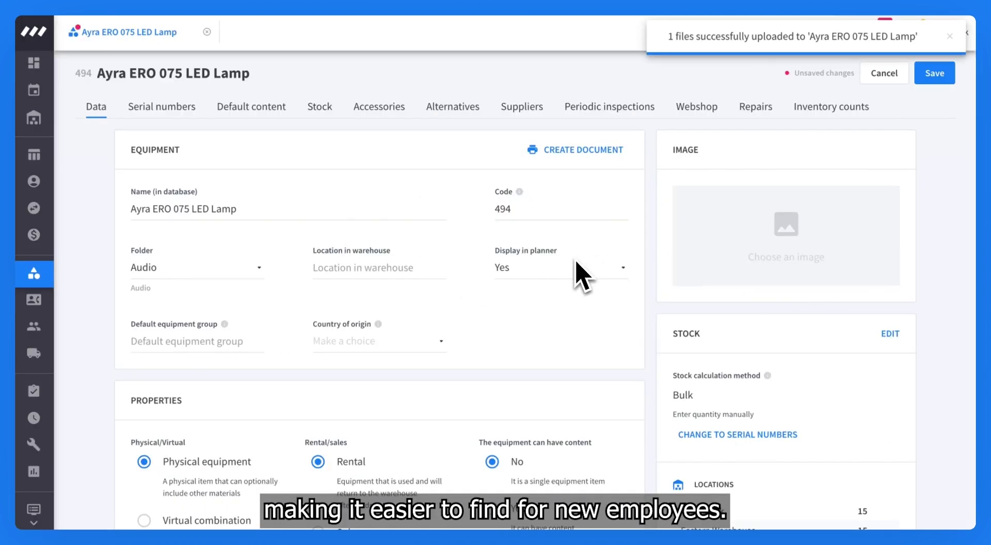
pyautogui.click(933, 74)
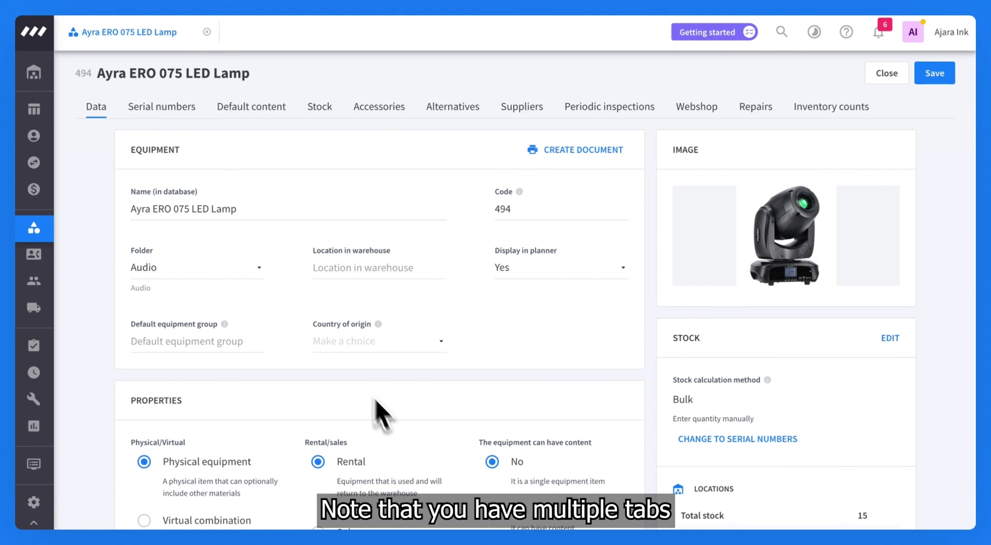
pyautogui.click(163, 119)
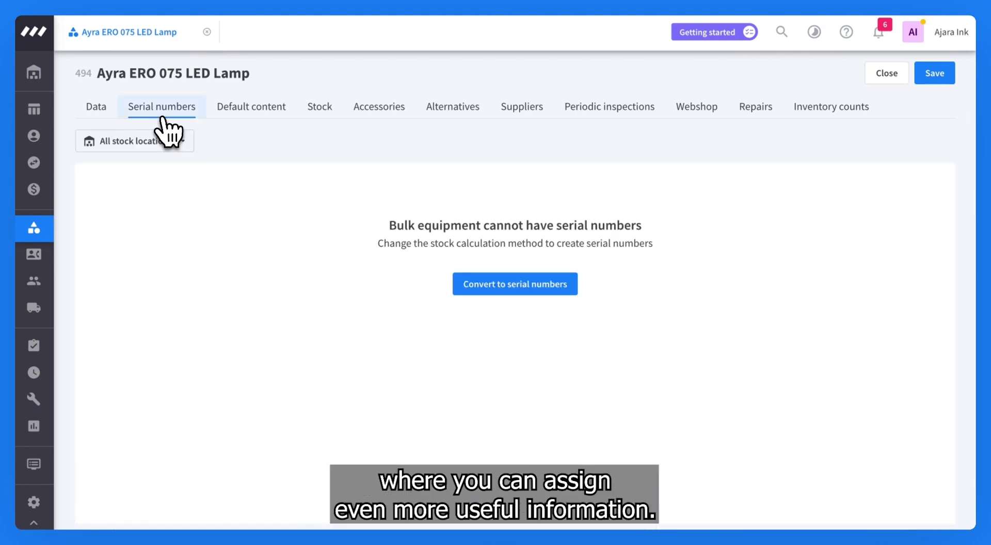
pyautogui.click(247, 119)
pyautogui.click(320, 121)
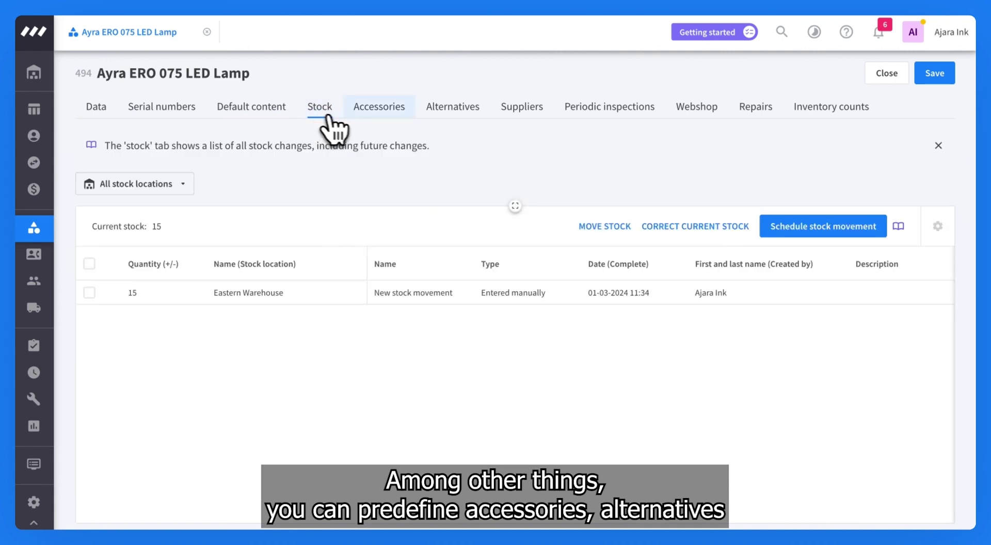
pyautogui.click(381, 122)
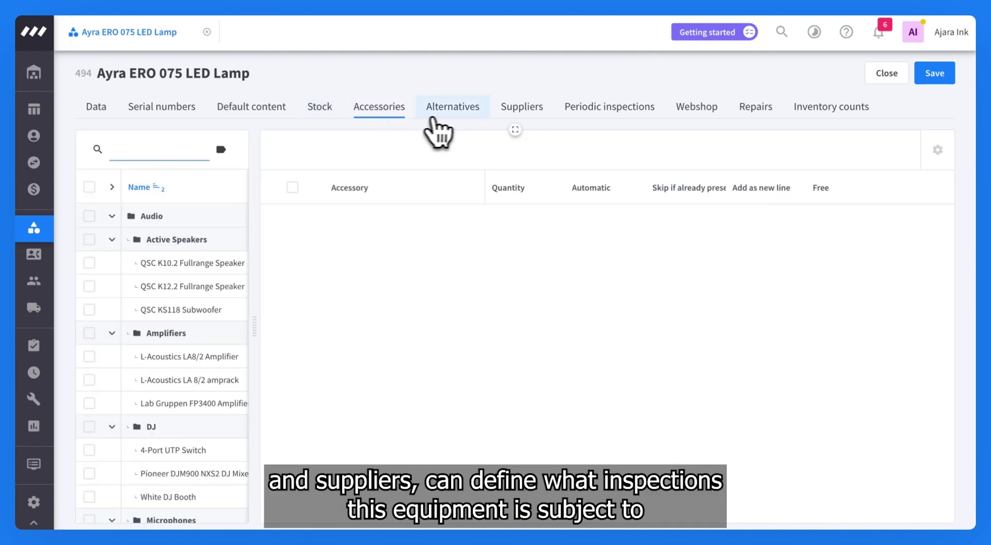
pyautogui.click(434, 121)
pyautogui.click(530, 122)
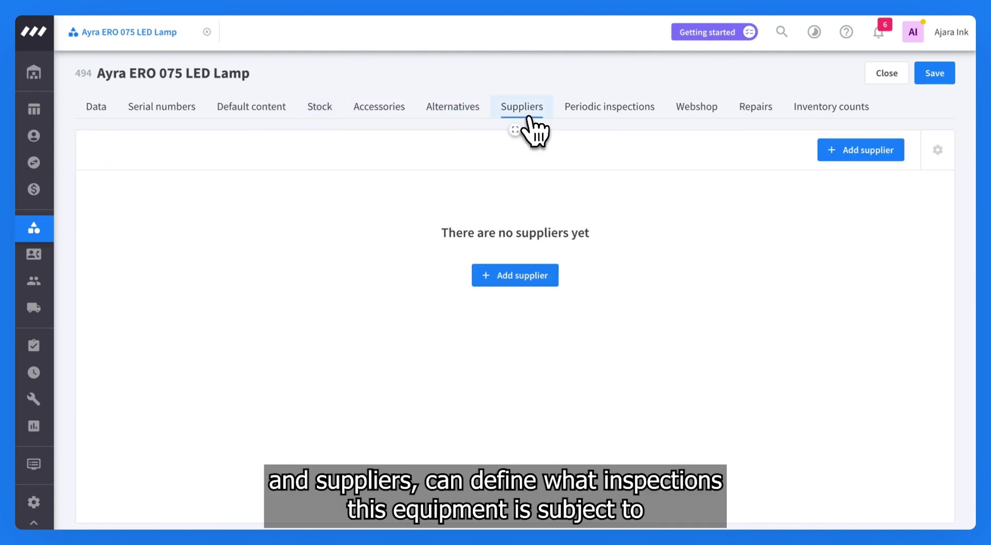
pyautogui.click(576, 118)
pyautogui.click(686, 120)
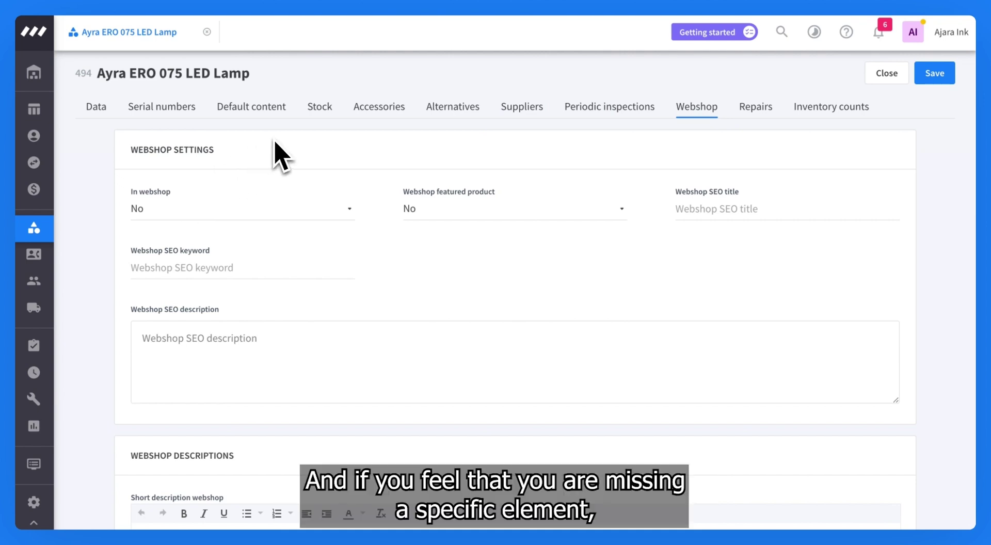
pyautogui.moveTo(48, 403)
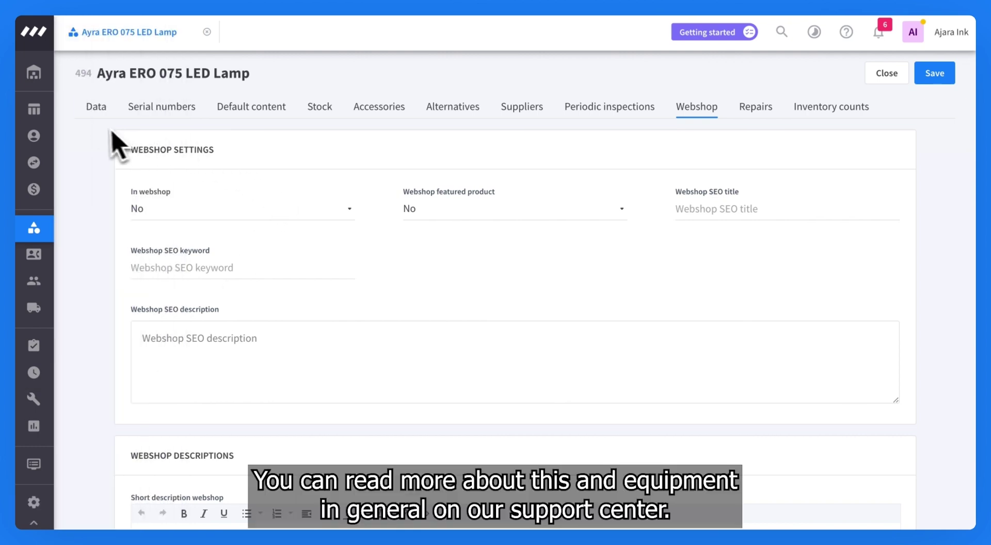
pyautogui.click(96, 108)
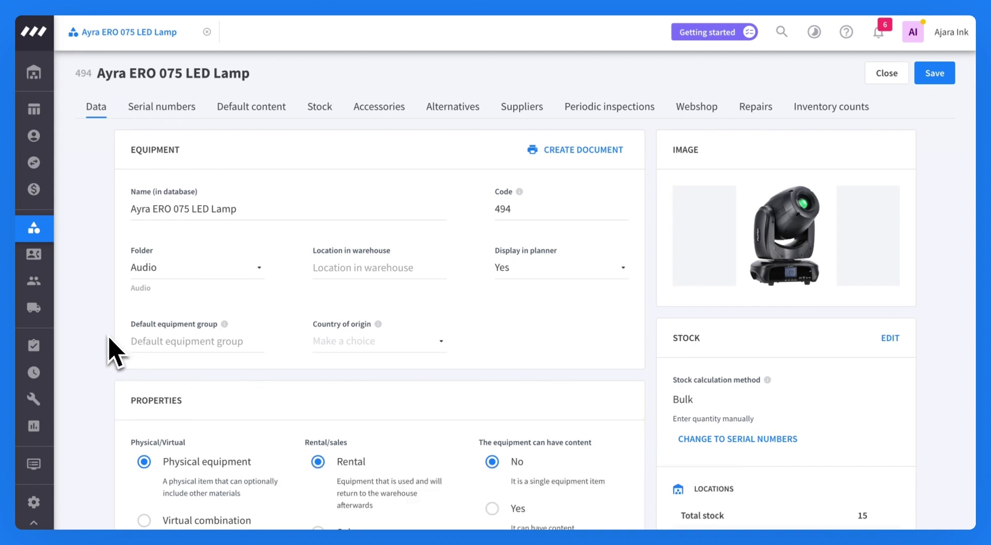
# Return to the Equipment overview, checking folder management and the tags filter without changes.
pyautogui.click(46, 236)
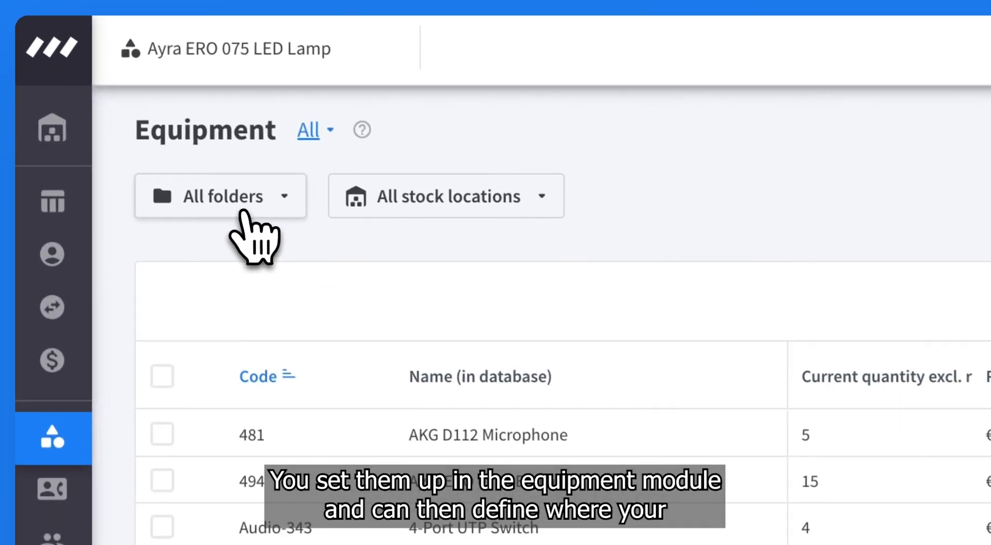
pyautogui.click(130, 115)
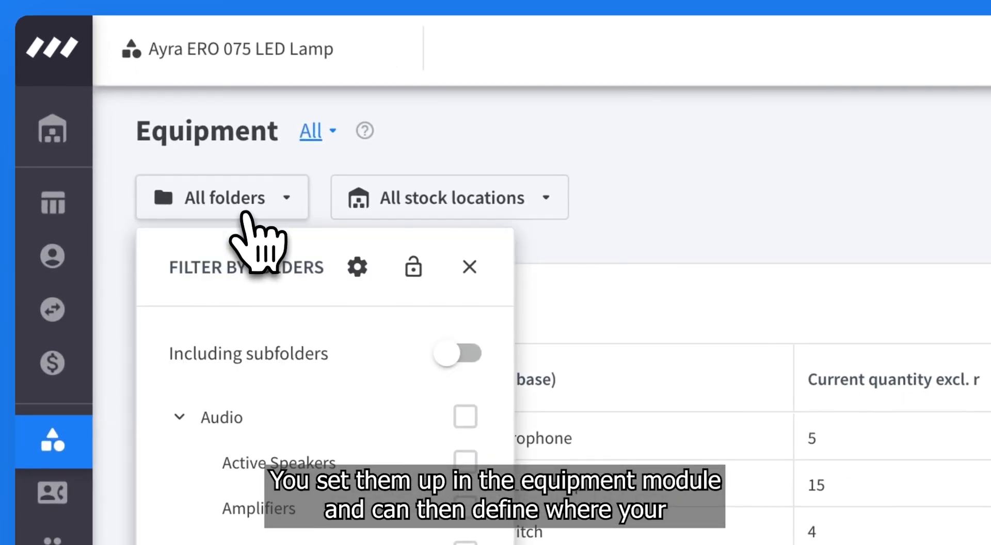
pyautogui.click(357, 268)
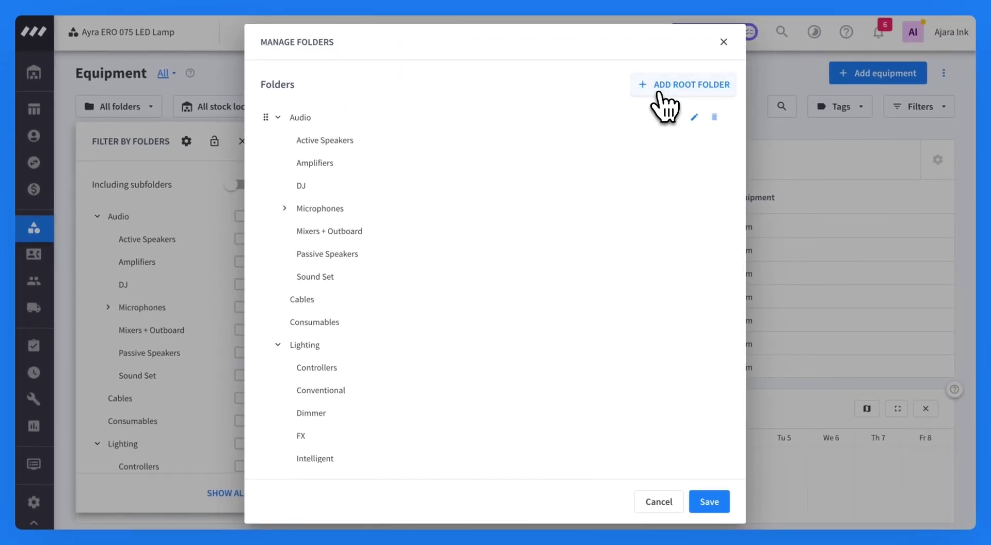
pyautogui.click(661, 502)
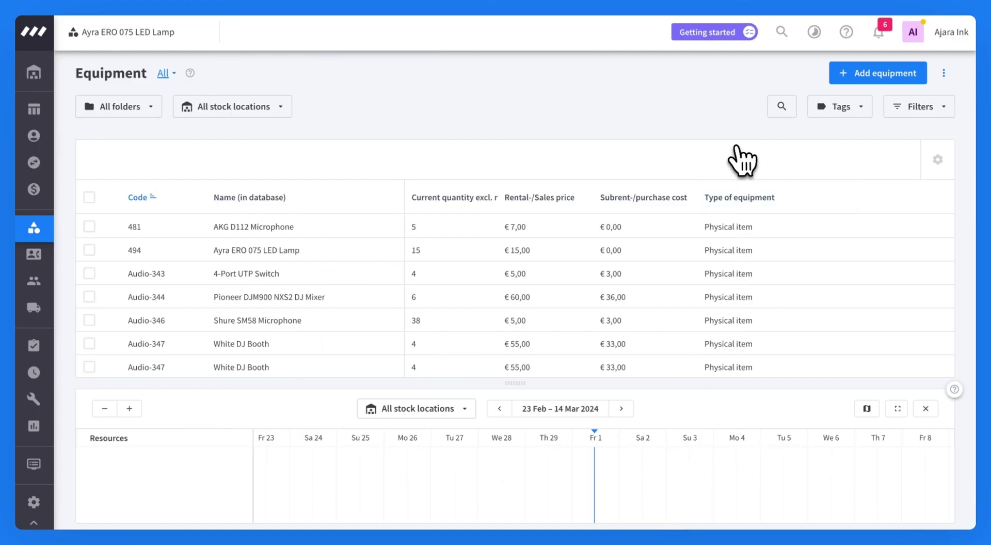
pyautogui.click(854, 110)
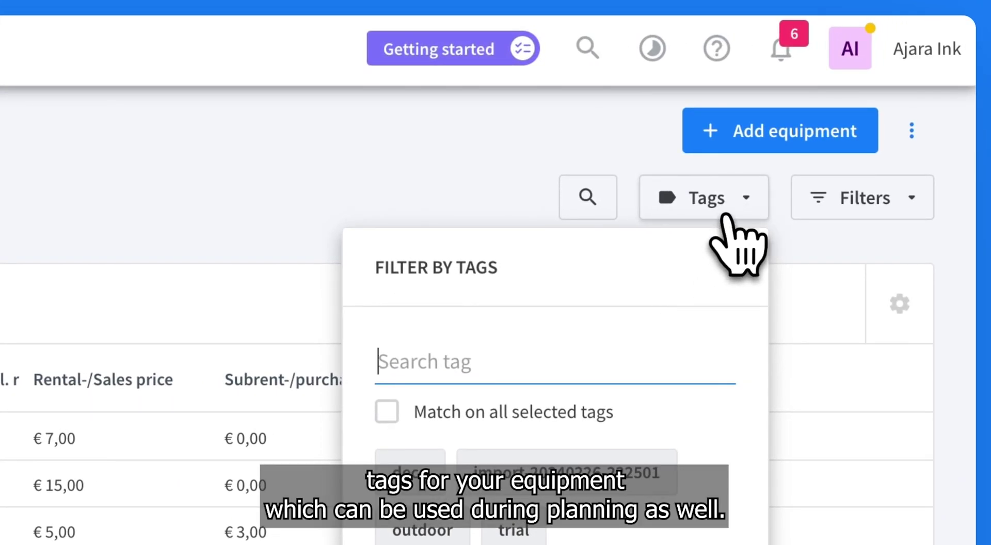
pyautogui.click(720, 206)
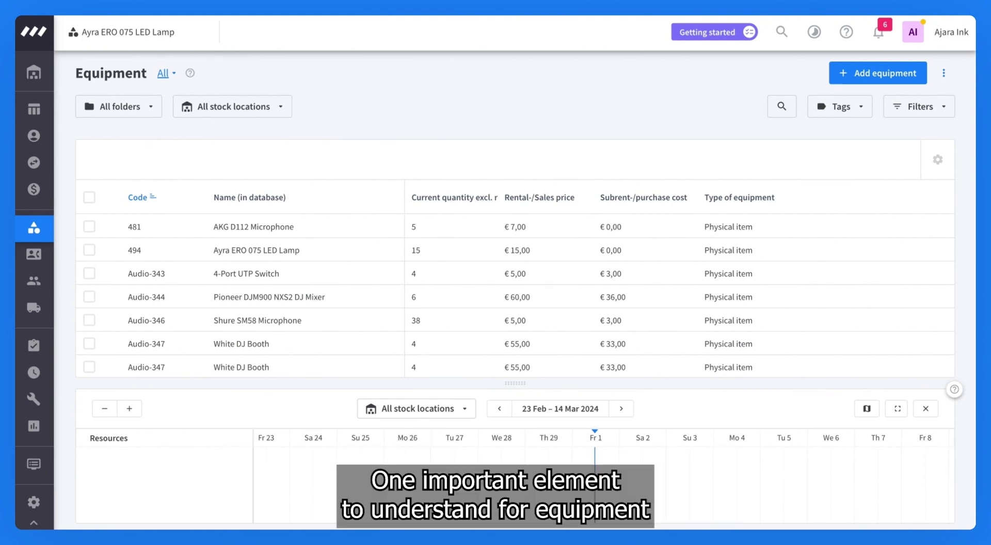
# Reopen the Ayra ERO 075 LED Lamp and view its stock changes: 15 units at Eastern Warehouse.
pyautogui.click(145, 34)
pyautogui.scroll(-1, 748, 421)
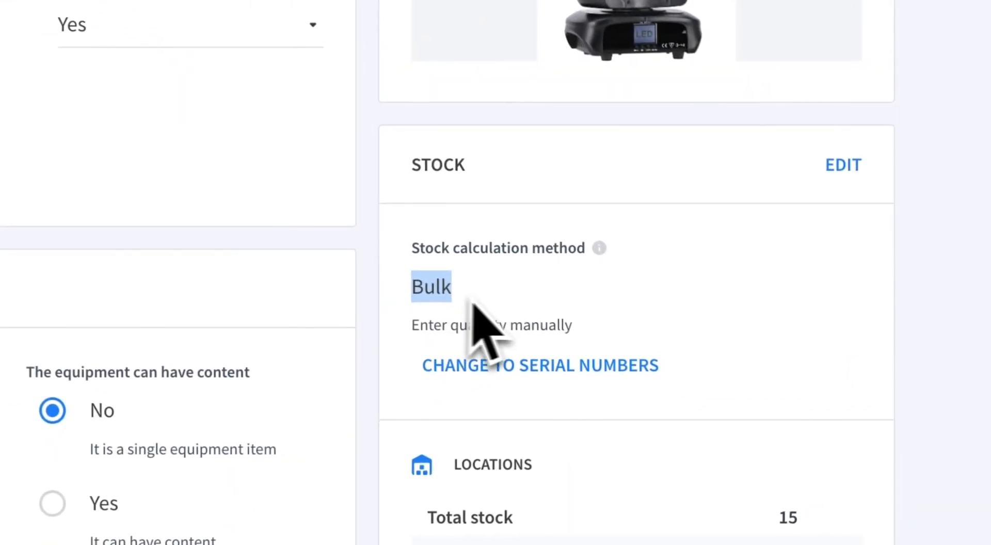
pyautogui.moveTo(597, 259)
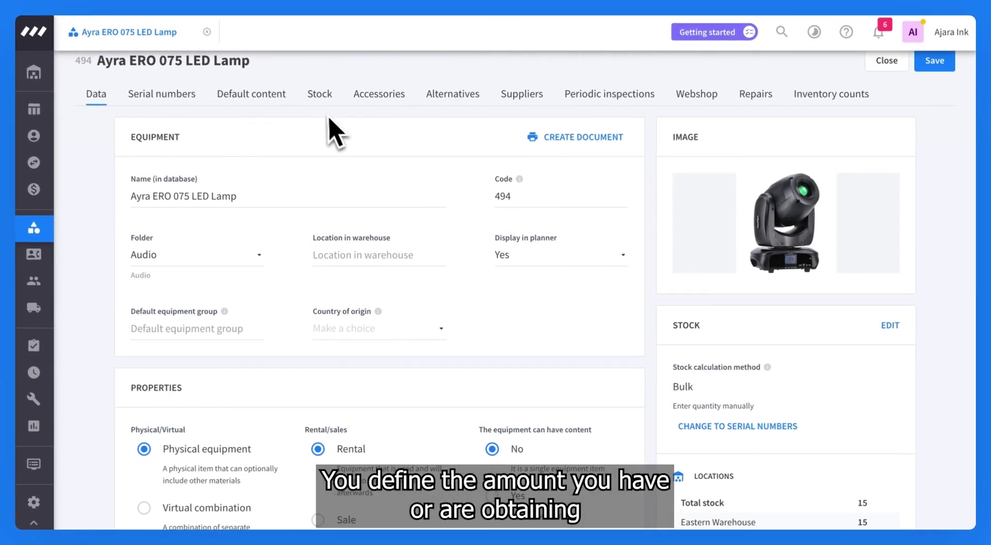
pyautogui.click(317, 106)
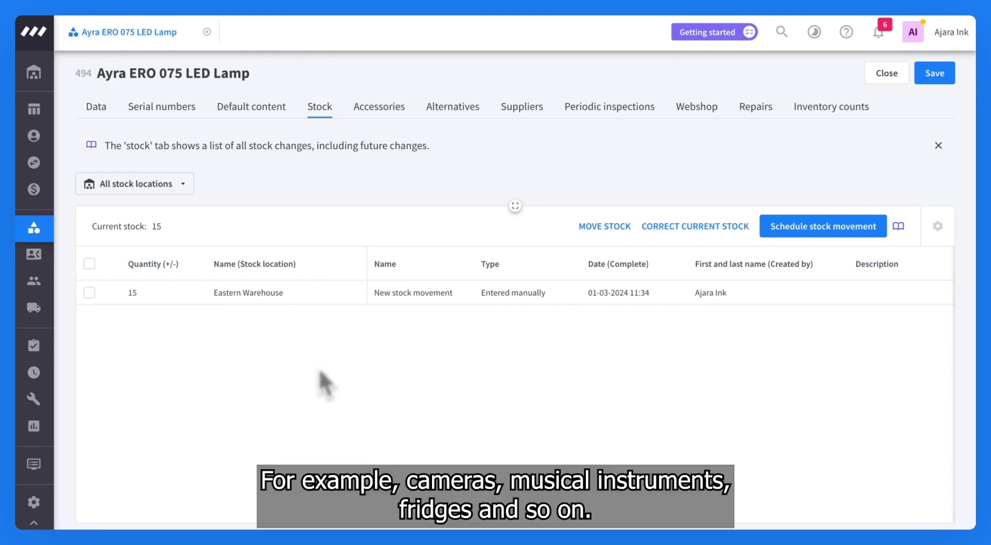
# Switch the lamp's stock calculation to serial numbers and view its still-empty serial list.
pyautogui.click(102, 113)
pyautogui.scroll(-1, 722, 444)
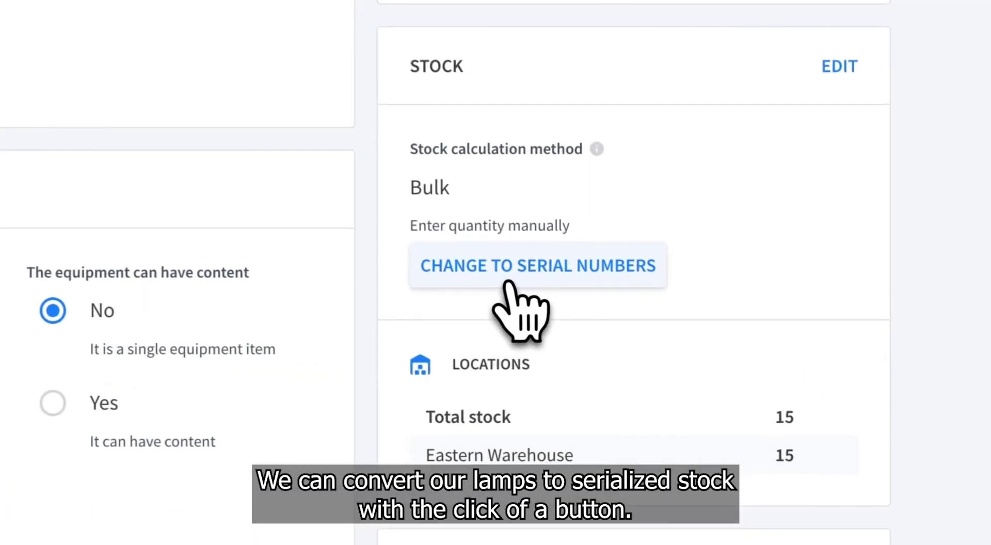
pyautogui.click(500, 278)
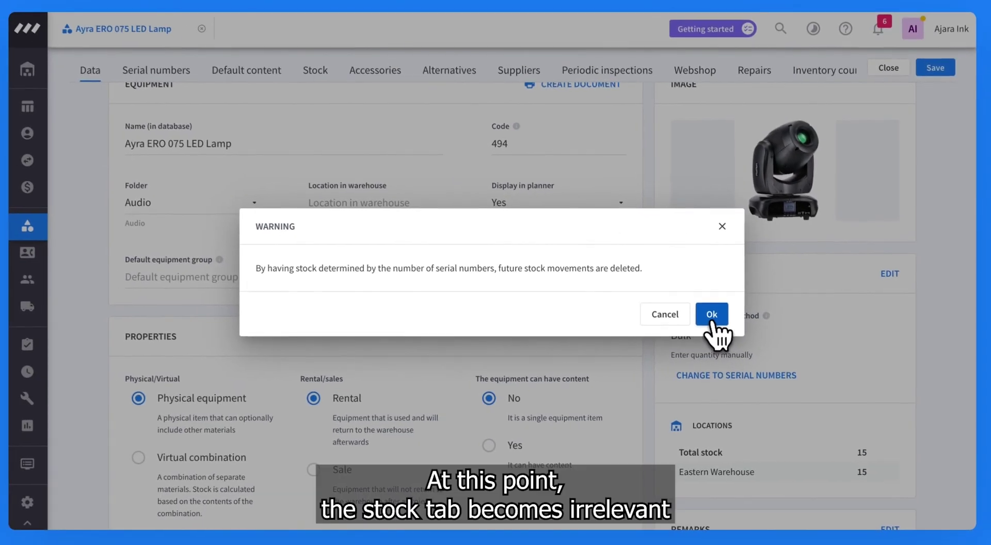
pyautogui.click(712, 316)
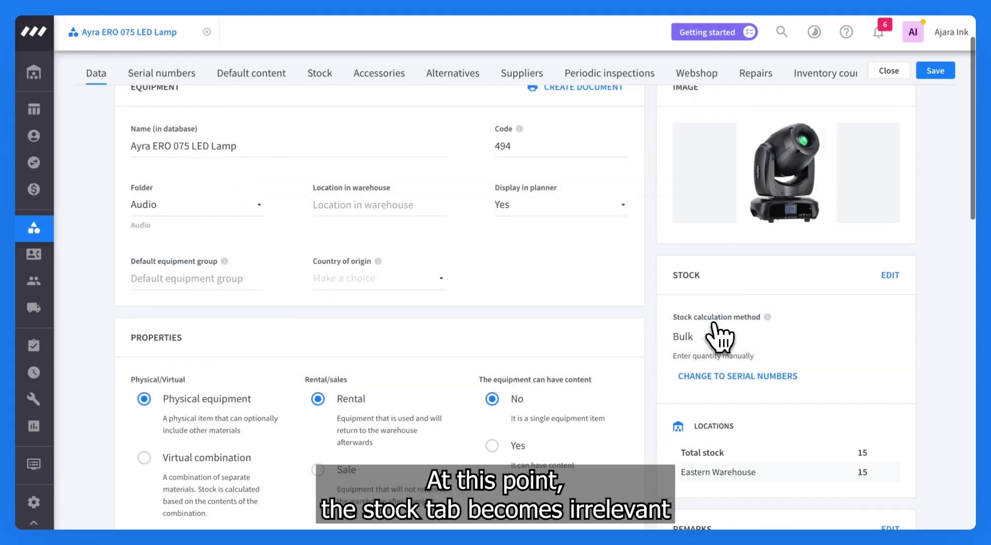
pyautogui.scroll(2, 513, 274)
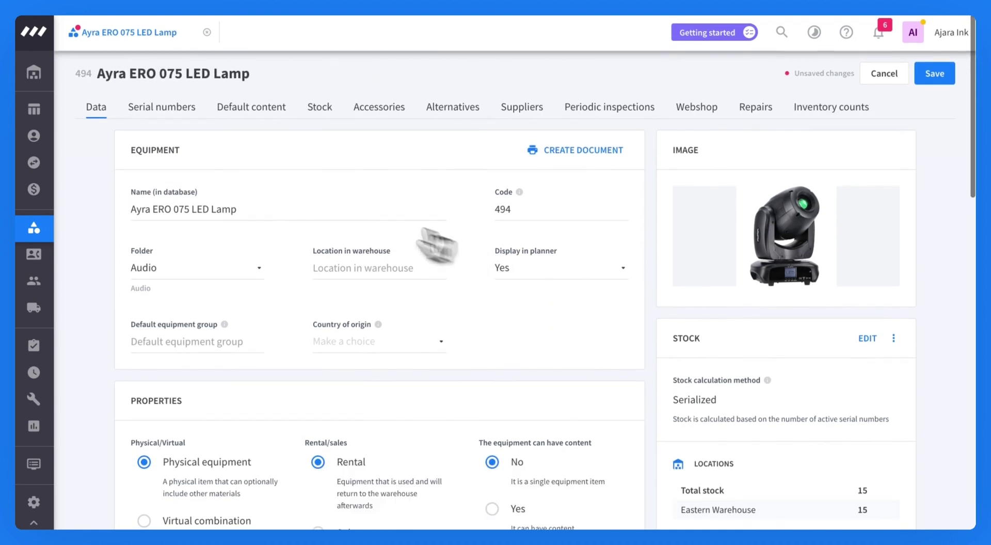
pyautogui.click(177, 114)
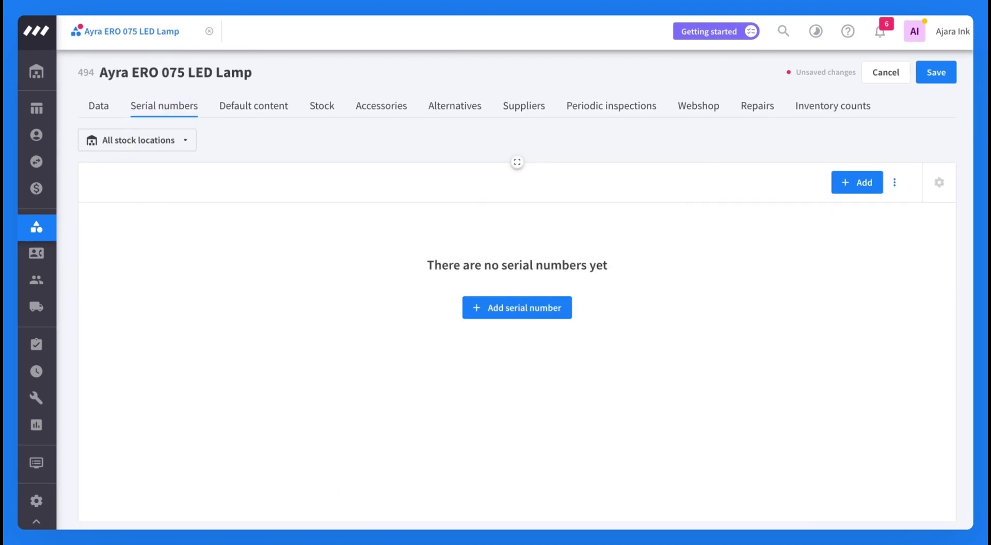
# Create and save serial number 01 at Eastern Warehouse, then read the QR code help.
pyautogui.click(537, 314)
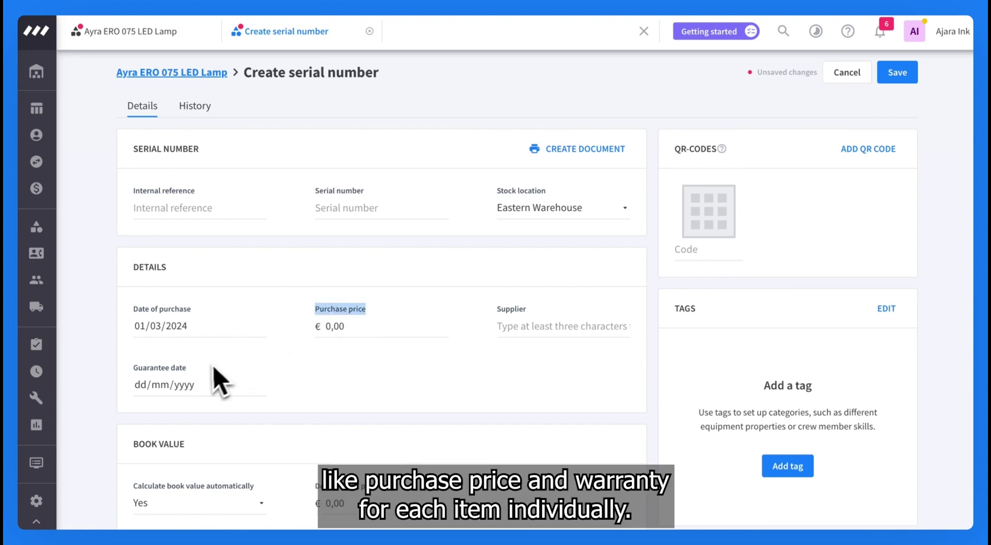
pyautogui.moveTo(219, 381); pyautogui.dragTo(129, 381)
pyautogui.click(337, 209)
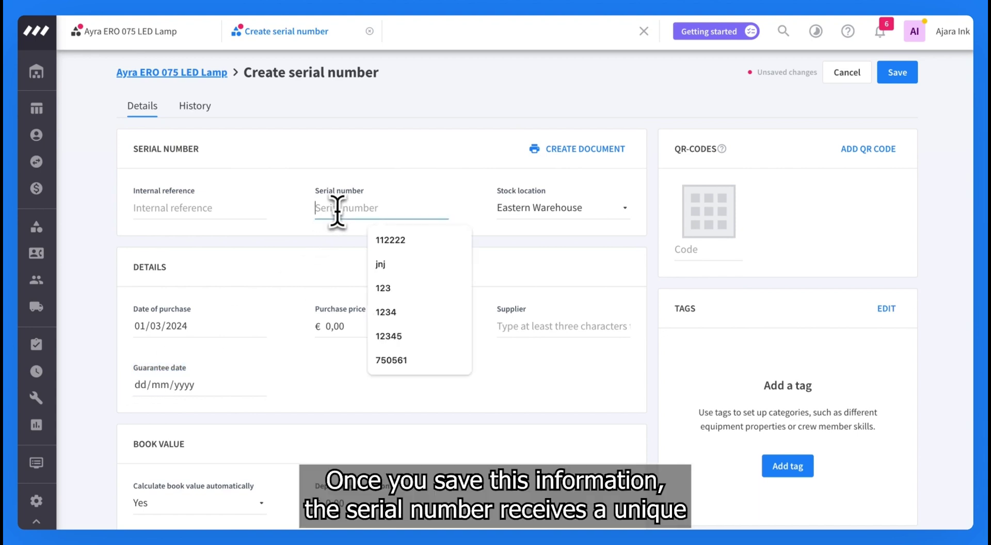
pyautogui.write('01')
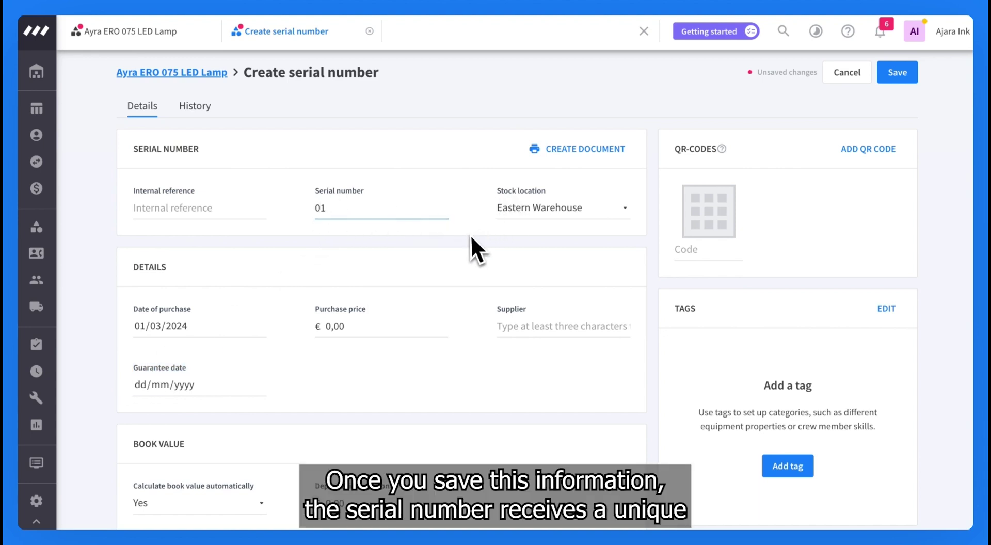
pyautogui.click(899, 76)
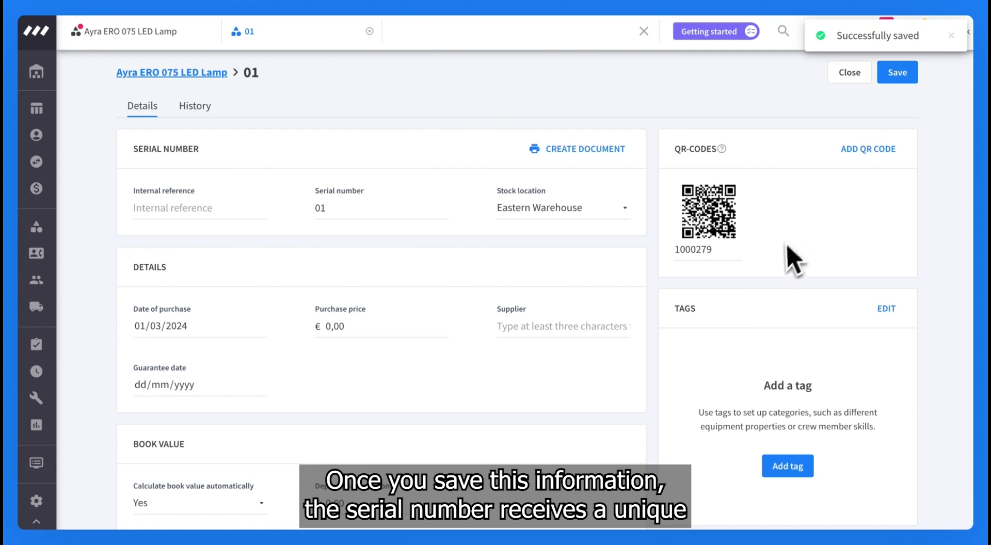
pyautogui.moveTo(687, 152); pyautogui.dragTo(701, 184)
pyautogui.click(642, 243)
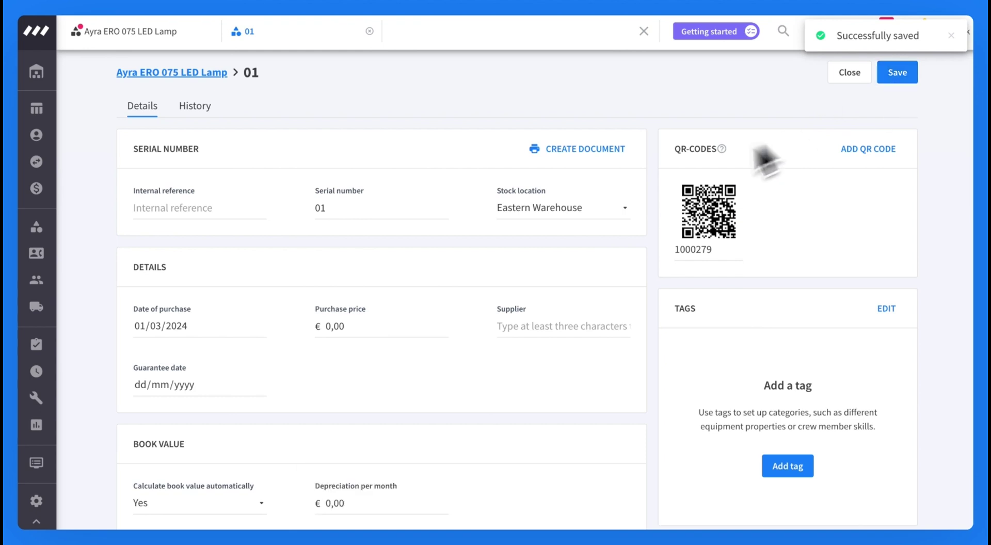
# Open the Add multiple serial numbers dialog from the lamp's serial list.
pyautogui.click(847, 70)
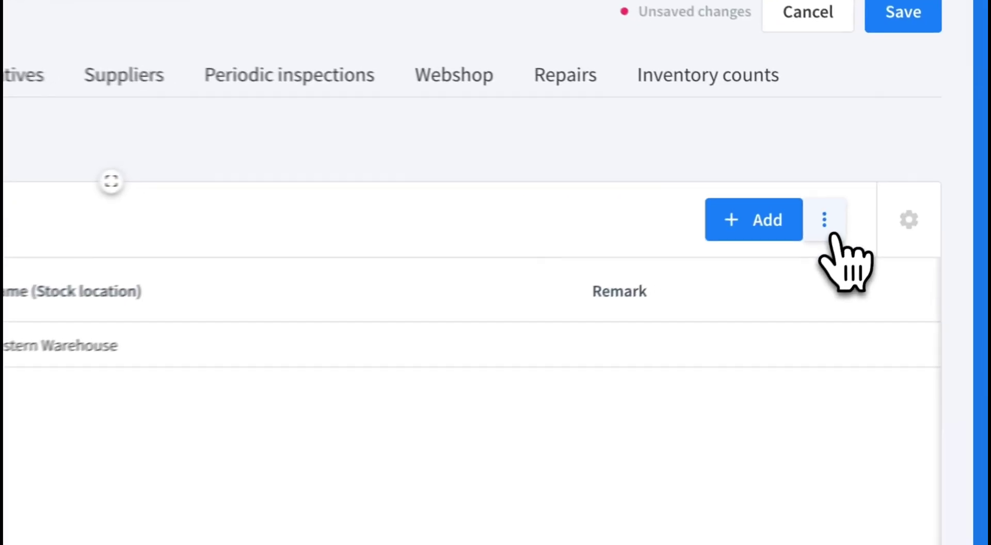
pyautogui.click(830, 233)
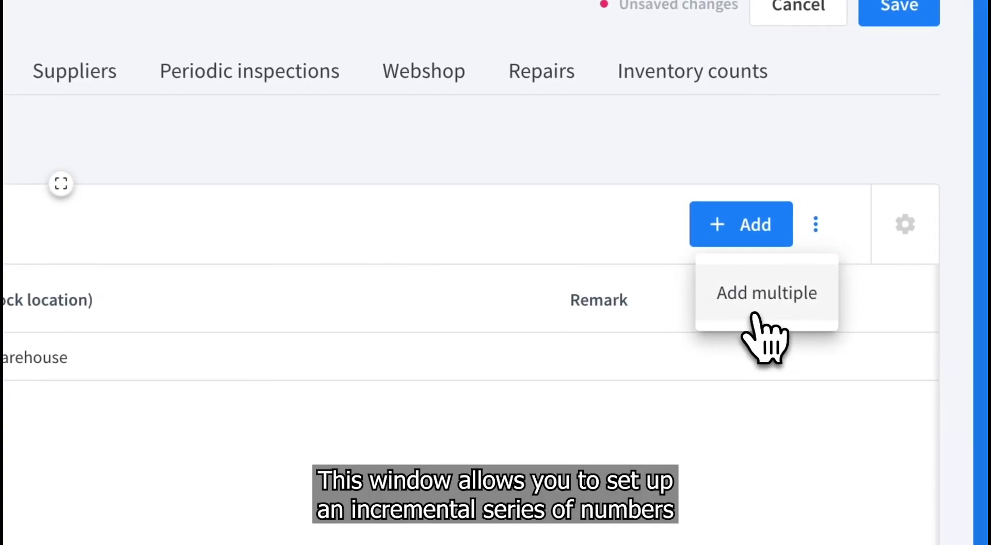
pyautogui.click(753, 314)
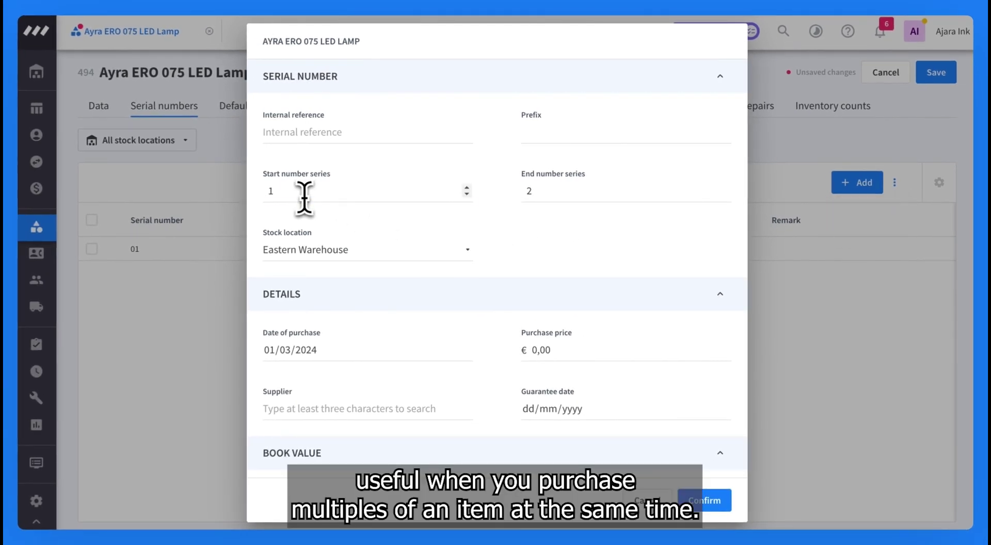
# Create a batch of serial numbers with start 2 and end 14.
pyautogui.click(466, 189)
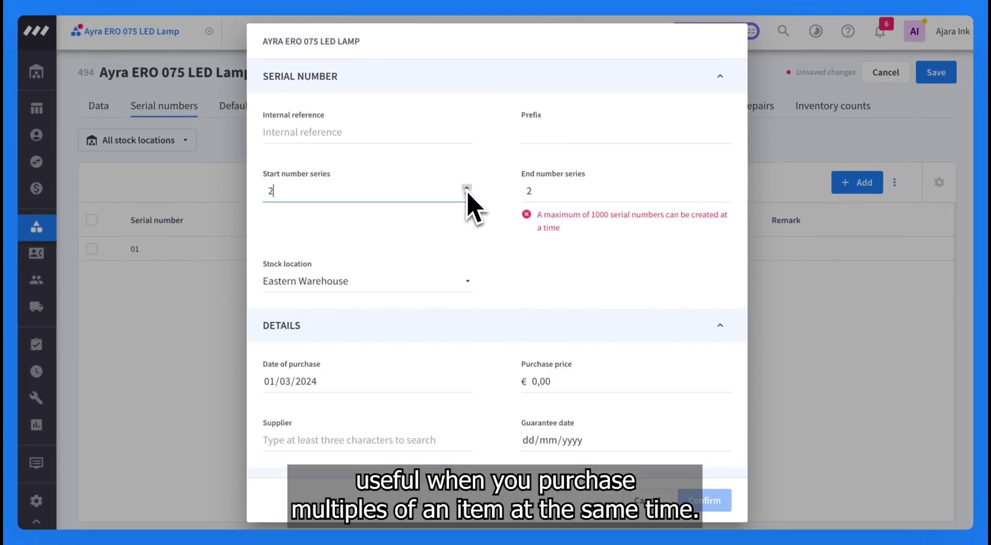
pyautogui.click(594, 192)
pyautogui.click(725, 188)
pyautogui.click(724, 188)
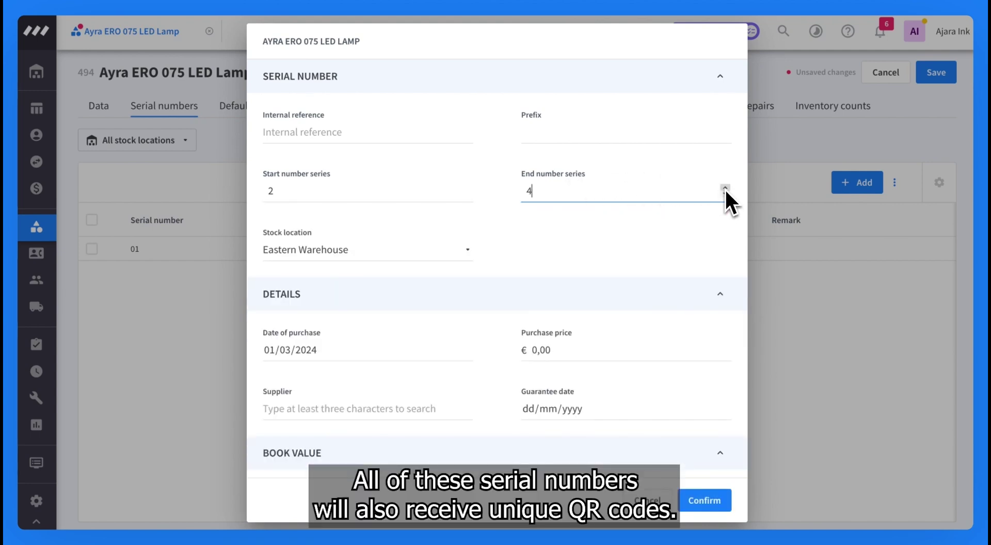
pyautogui.click(725, 188)
pyautogui.click(725, 188)
pyautogui.click(725, 187)
pyautogui.click(725, 188)
pyautogui.click(725, 188)
pyautogui.click(724, 188)
pyautogui.click(724, 188)
pyautogui.click(612, 259)
pyautogui.scroll(-7, 612, 276)
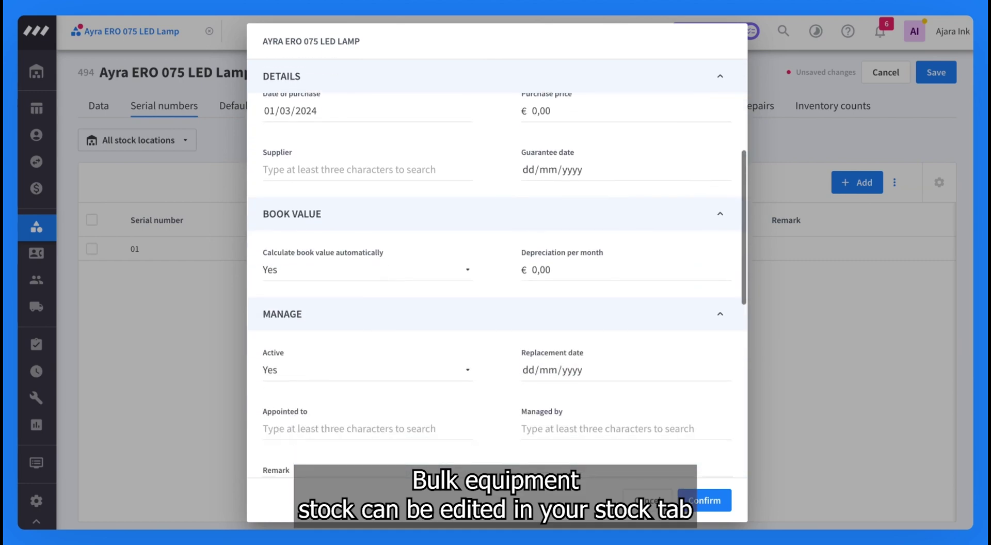
pyautogui.scroll(5, 607, 262)
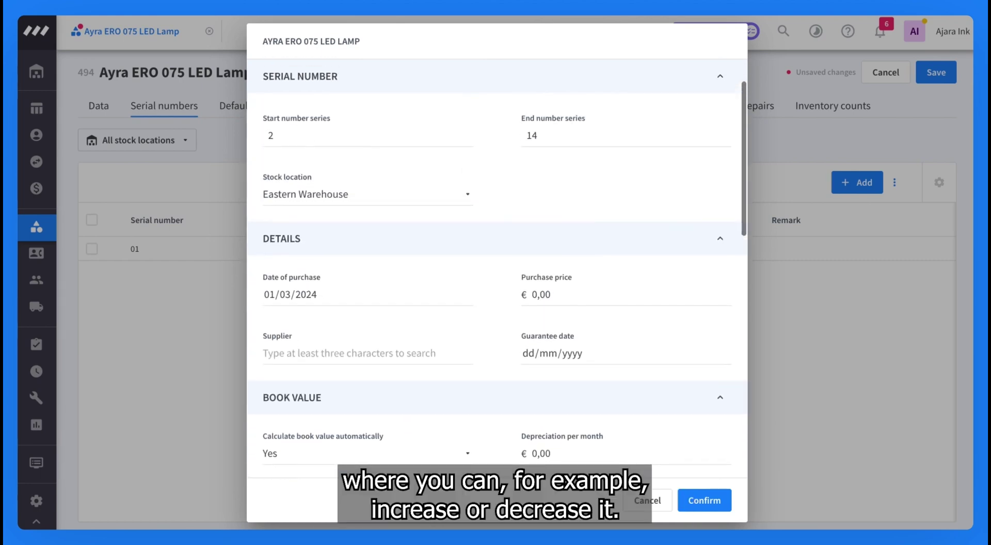
pyautogui.click(704, 502)
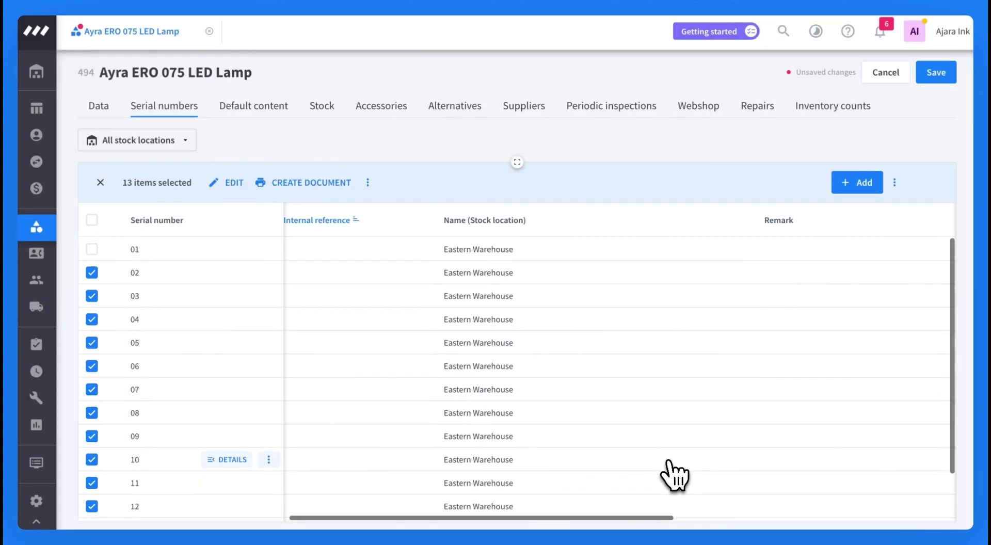
pyautogui.scroll(1, 674, 472)
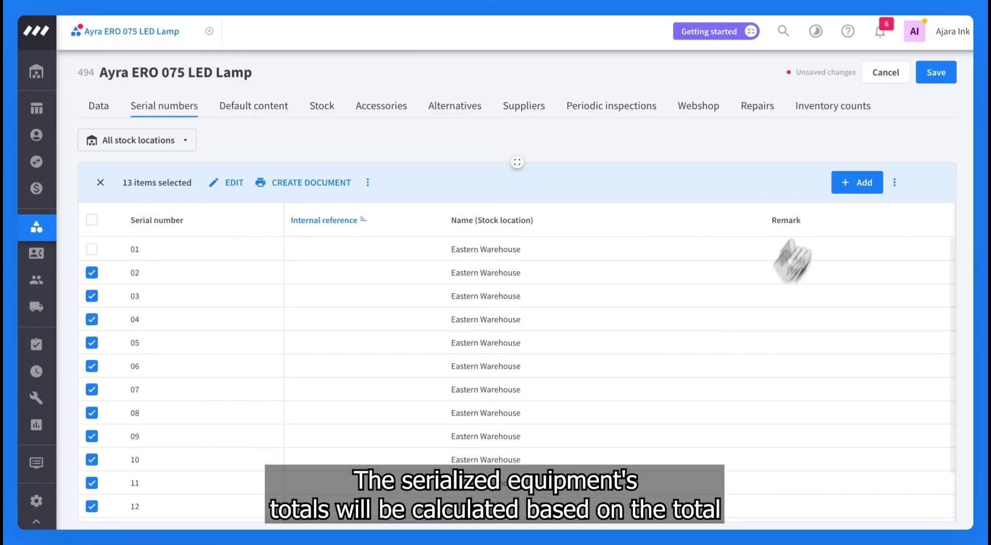
# Save the serialized lamp and confirm its stock is now 14 at Eastern Warehouse.
pyautogui.click(932, 79)
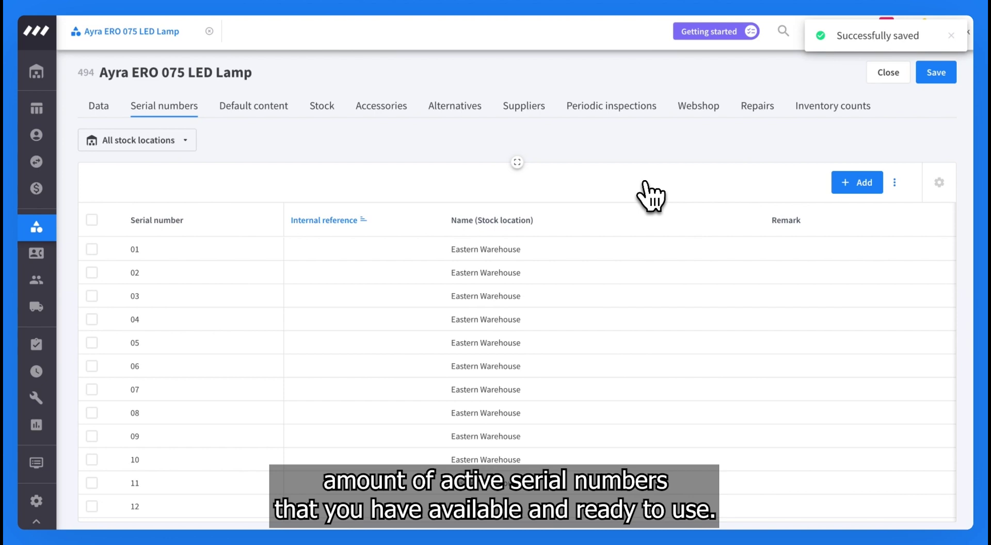
pyautogui.click(322, 106)
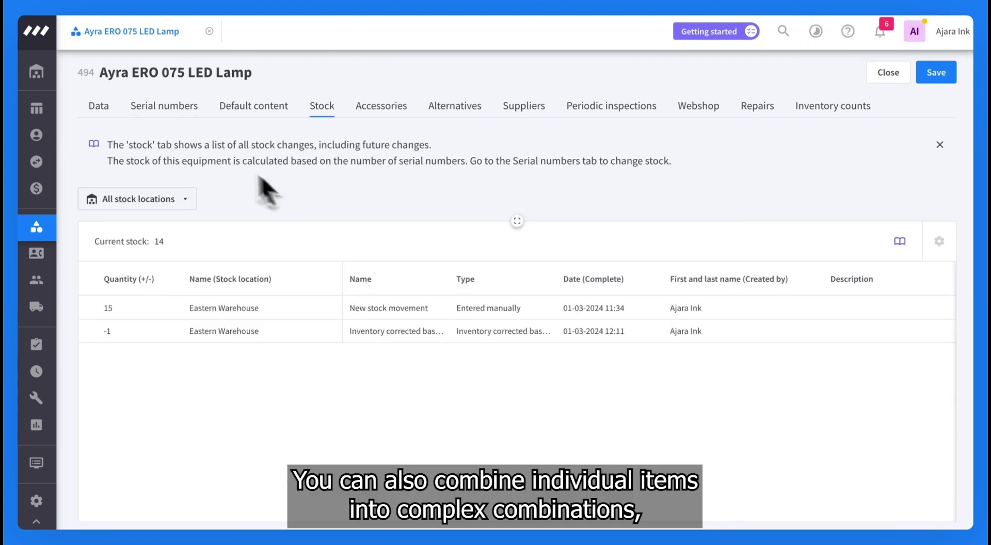
pyautogui.click(103, 111)
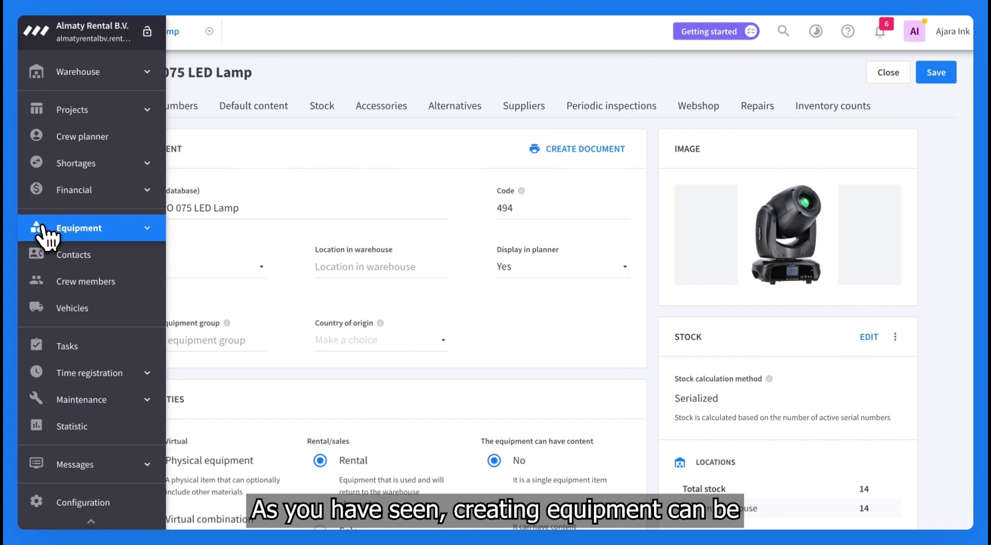
# Go to the Equipment list and glance at the equipment import option.
pyautogui.click(46, 227)
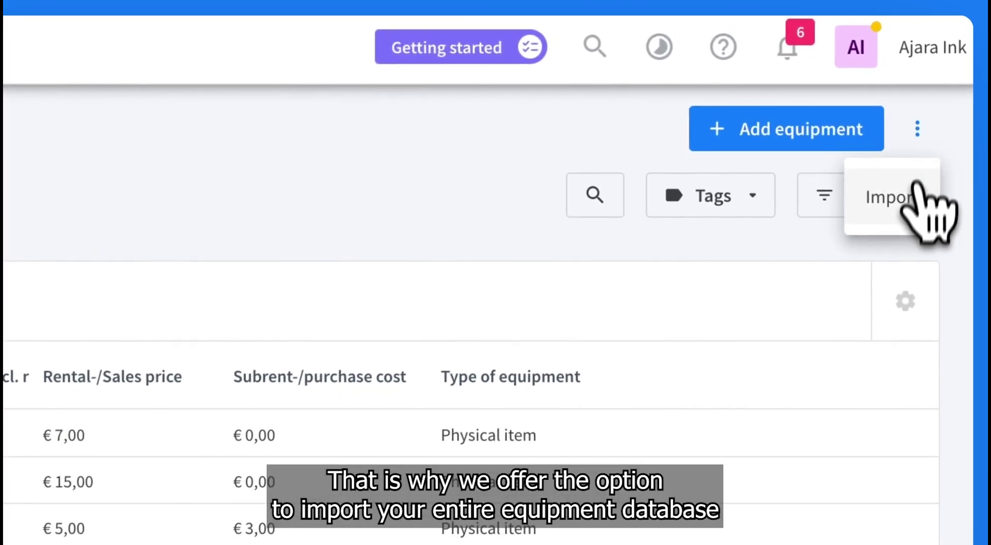
pyautogui.click(885, 216)
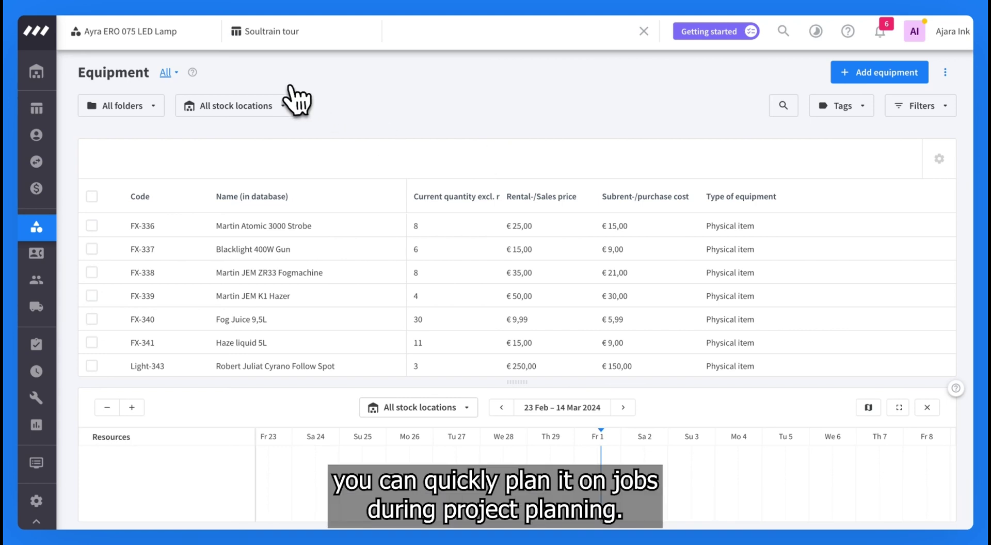
# In the Soultrain tour project, search equipment for 'lamp' and tick the Ayra ERO 075 LED Lamp.
pyautogui.click(311, 36)
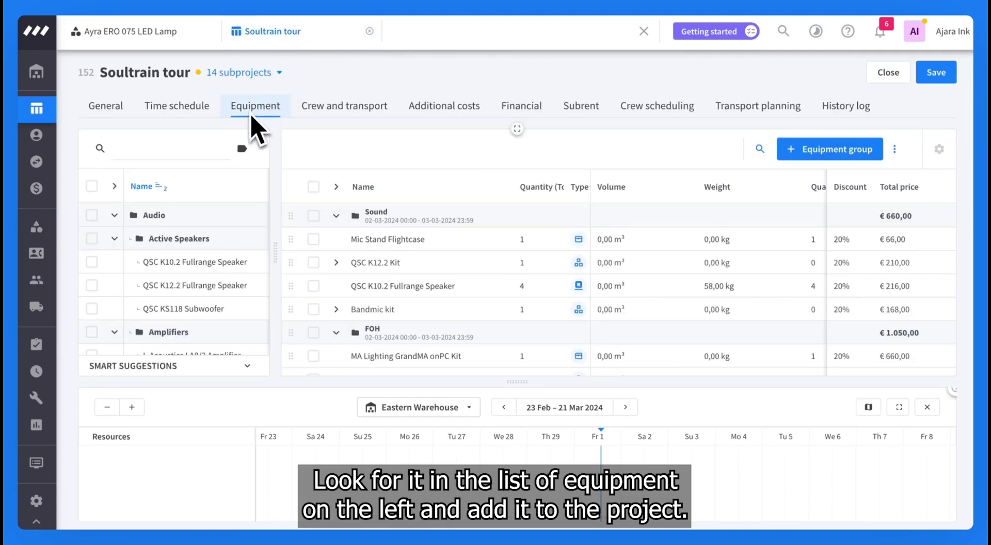
pyautogui.scroll(-5, 243, 255)
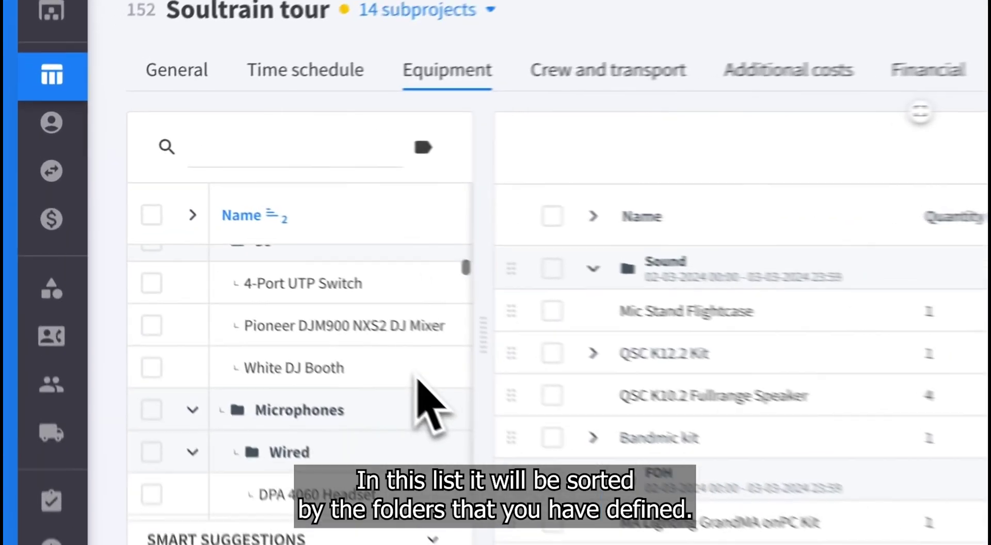
pyautogui.scroll(5, 431, 408)
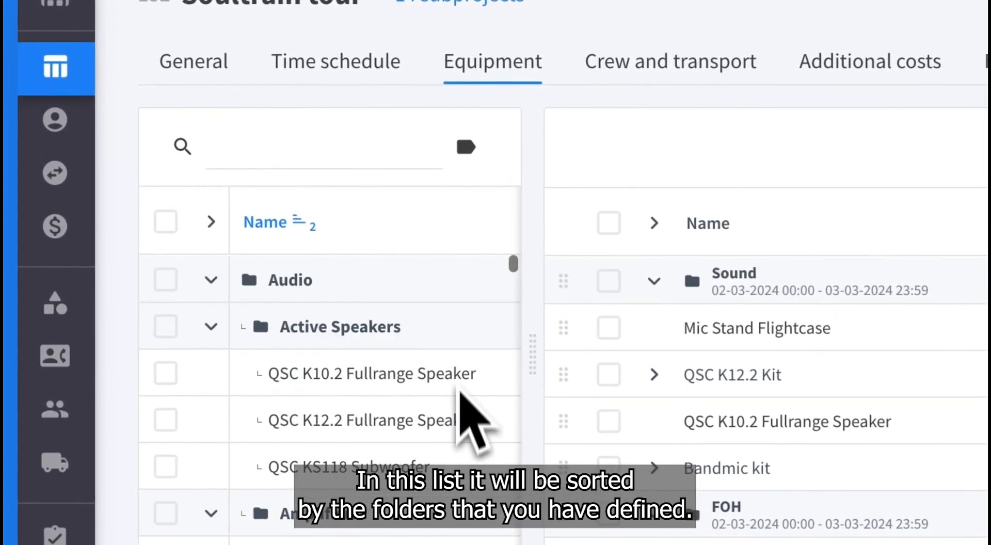
pyautogui.click(471, 164)
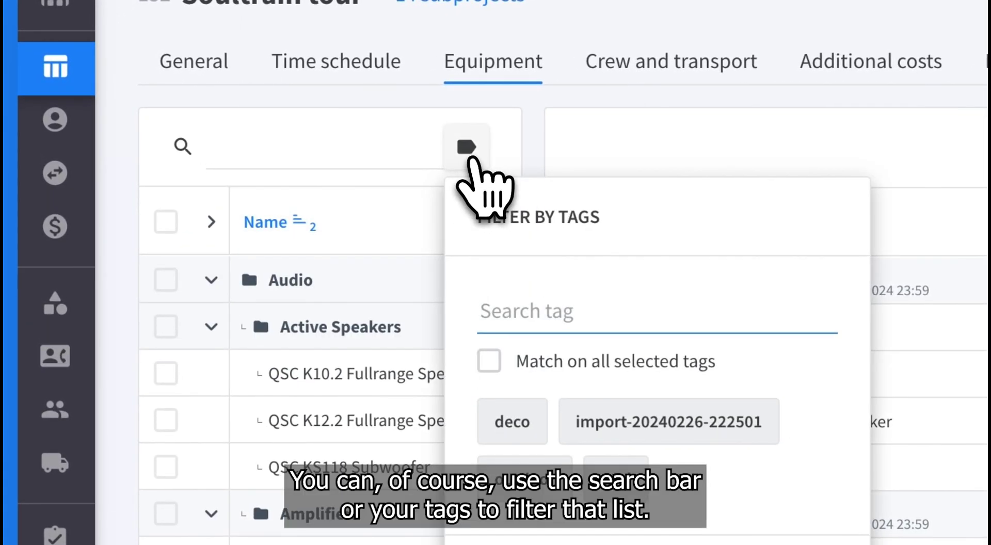
pyautogui.click(470, 164)
pyautogui.click(381, 157)
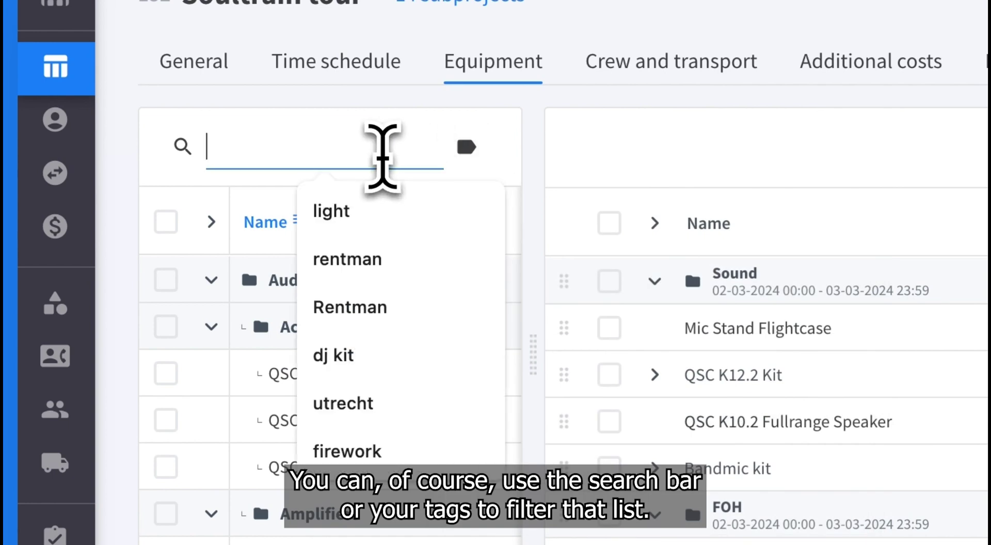
pyautogui.write('lamp')
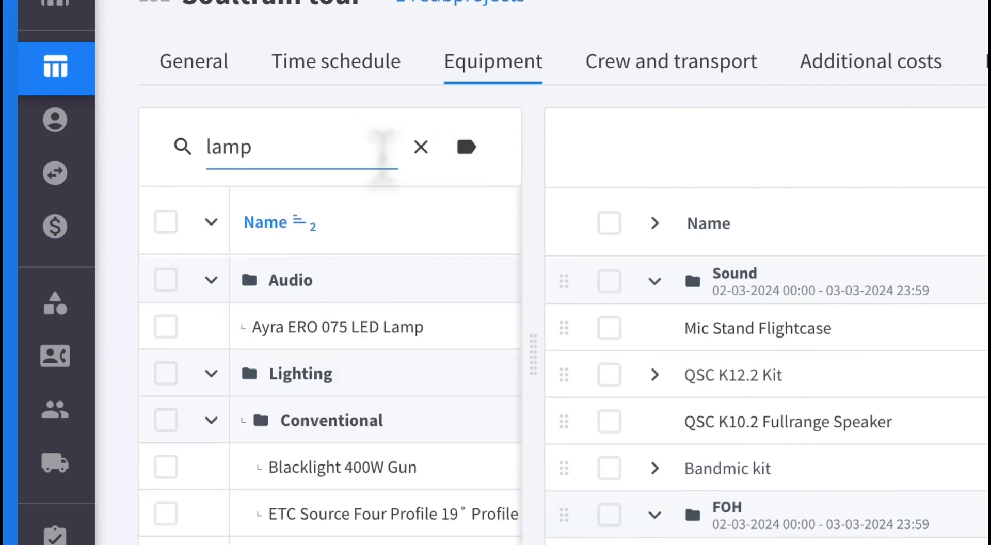
pyautogui.click(166, 328)
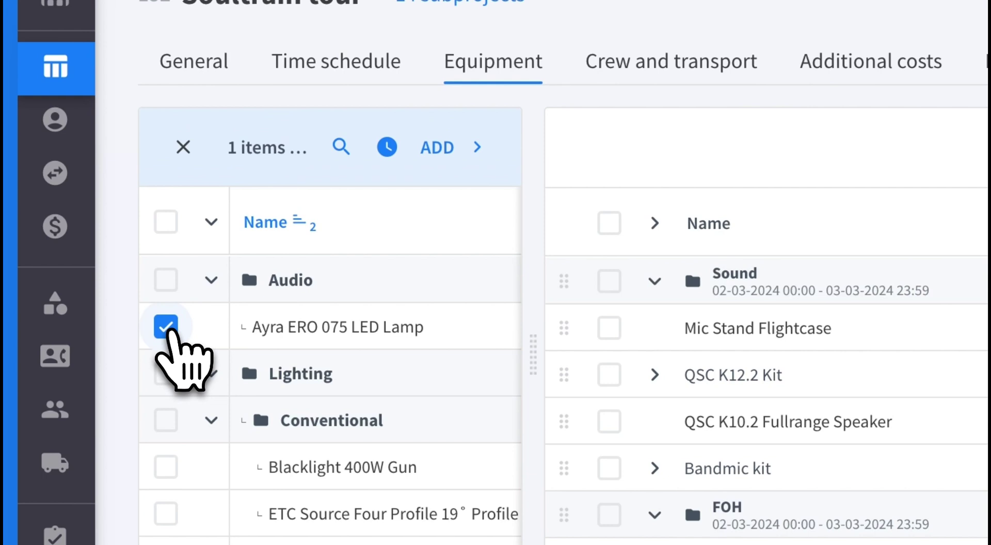
# Add the Ayra ERO 075 LED Lamp to the Lighting group of subproject Soultrain tour Geneva.
pyautogui.click(437, 150)
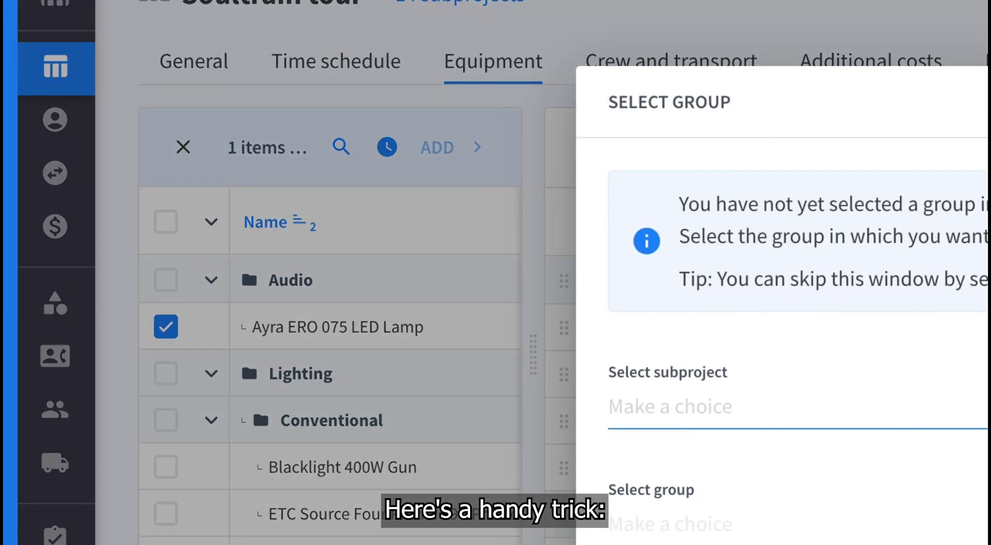
pyautogui.click(706, 407)
pyautogui.scroll(-2, 886, 252)
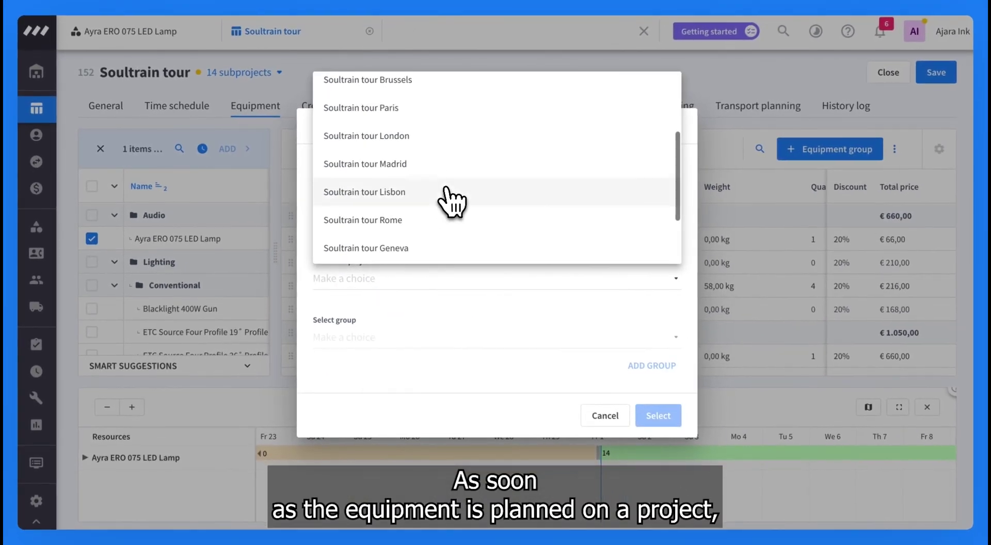
pyautogui.click(433, 247)
pyautogui.click(445, 339)
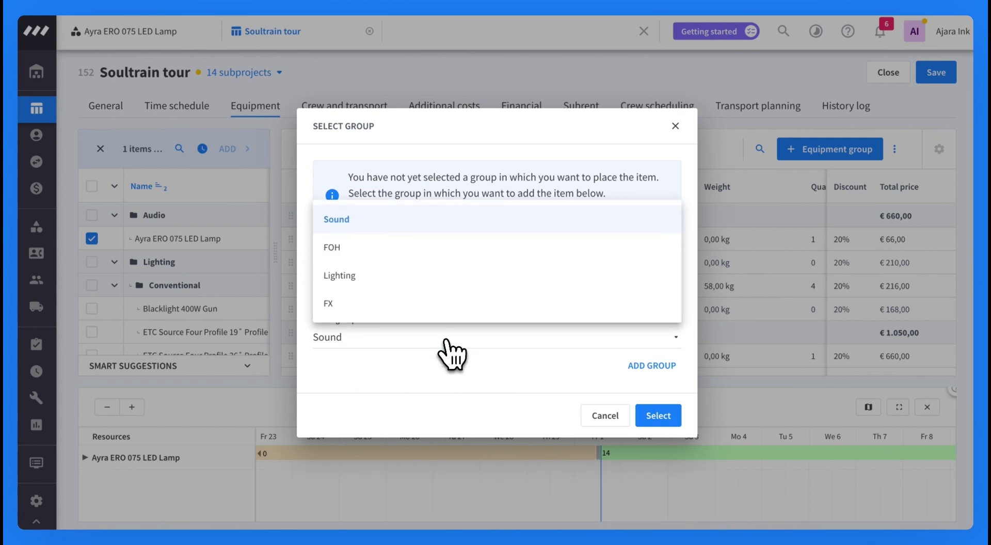
pyautogui.click(418, 278)
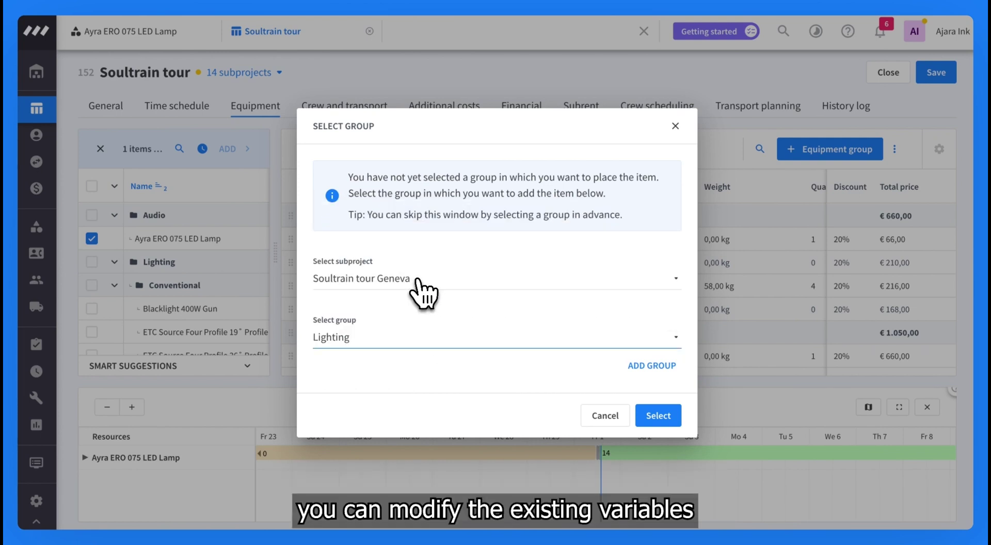
pyautogui.click(659, 416)
# Rename the planned lamp in the project to 'Ayra ERO 075 Lamp' by dropping 'LED'.
pyautogui.scroll(-1, 614, 292)
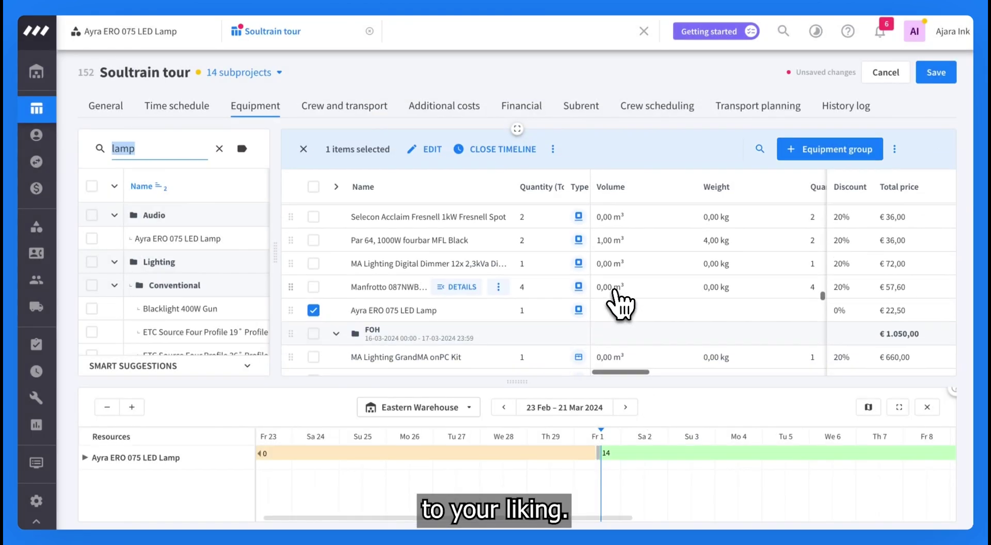
pyautogui.click(394, 310)
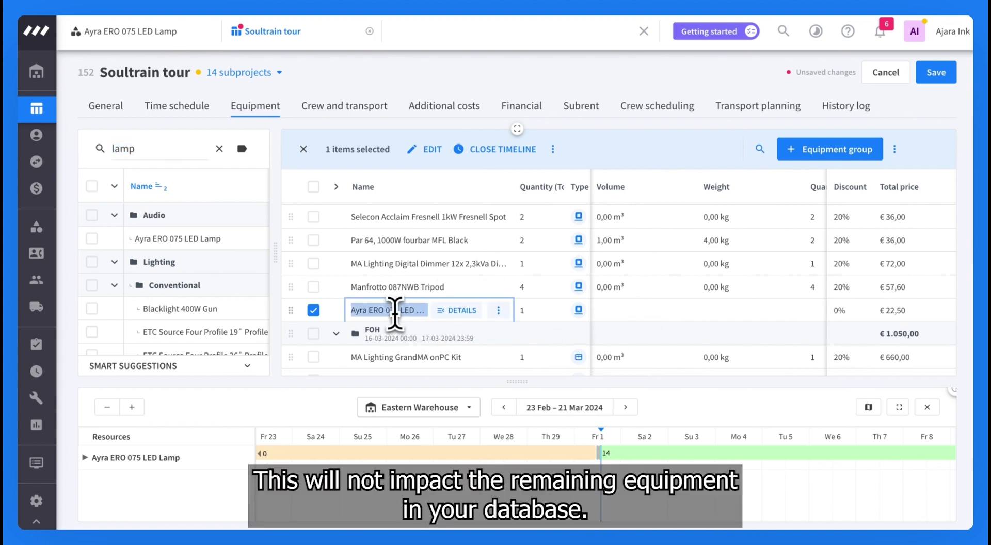
pyautogui.click(412, 310)
pyautogui.press('BackSpace')
pyautogui.press('BackSpace')
pyautogui.press('BackSpace')
pyautogui.press('BackSpace')
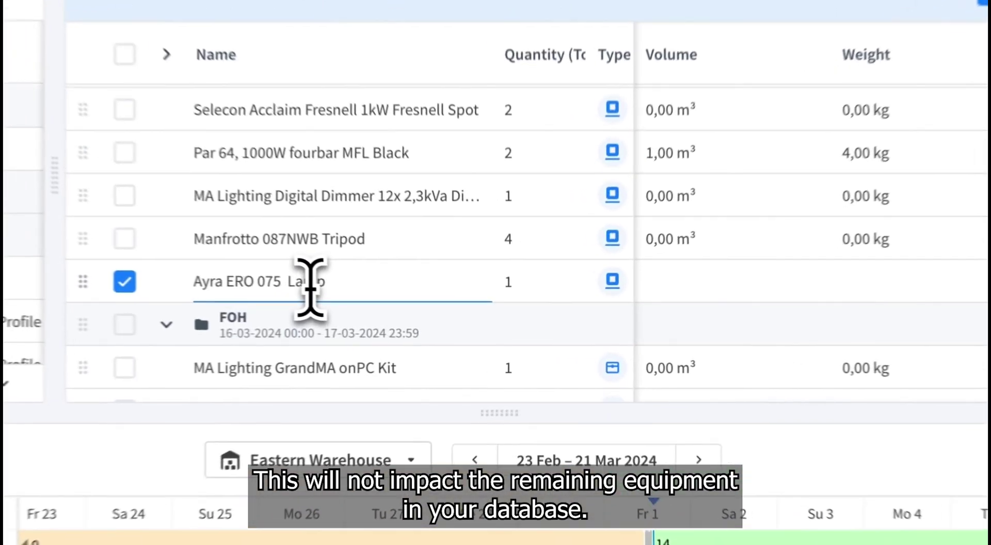
pyautogui.click(294, 289)
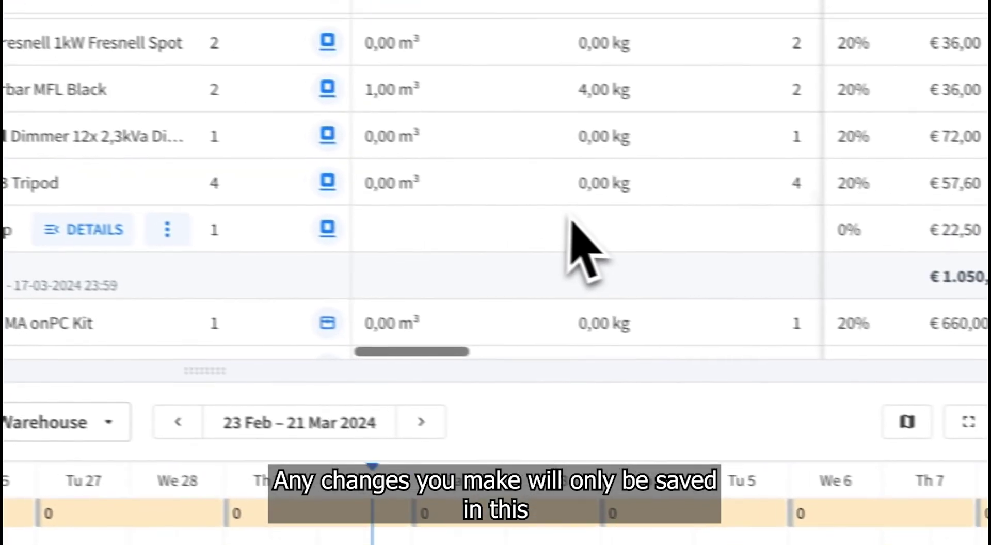
# Set the lamp's unit price to €20,00, giving a €30,00 total.
pyautogui.hscroll(5, 862, 279)
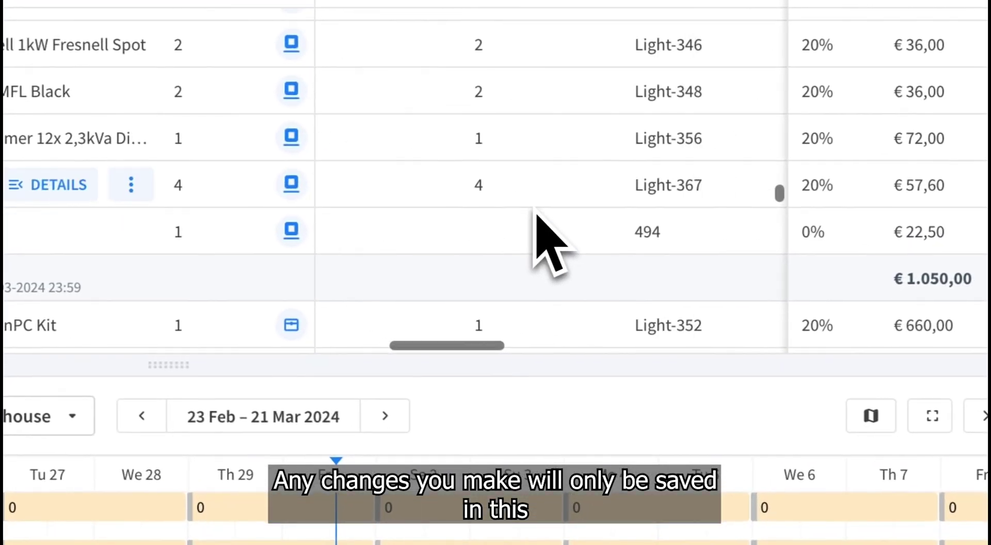
pyautogui.hscroll(3, 532, 209)
pyautogui.click(500, 207)
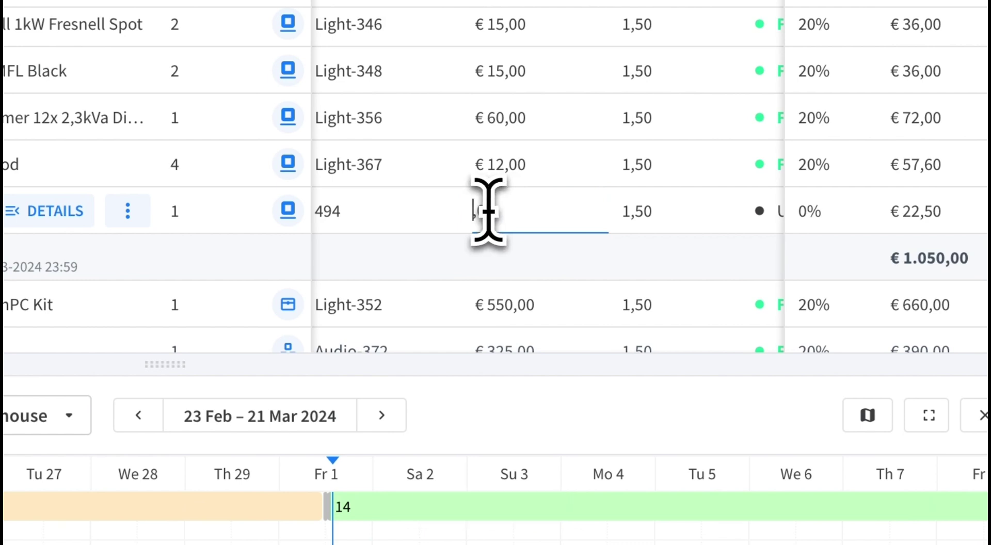
pyautogui.press('Return')
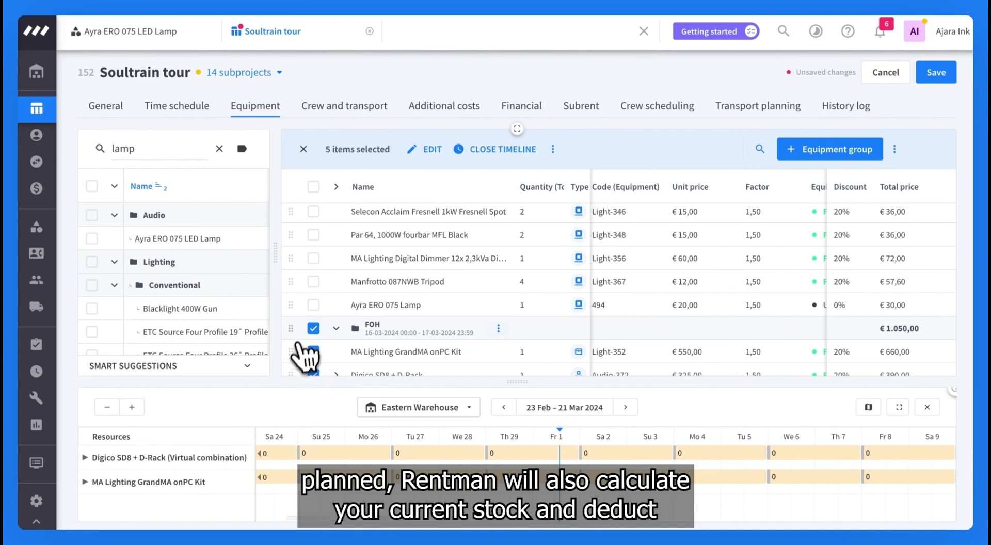
pyautogui.click(313, 305)
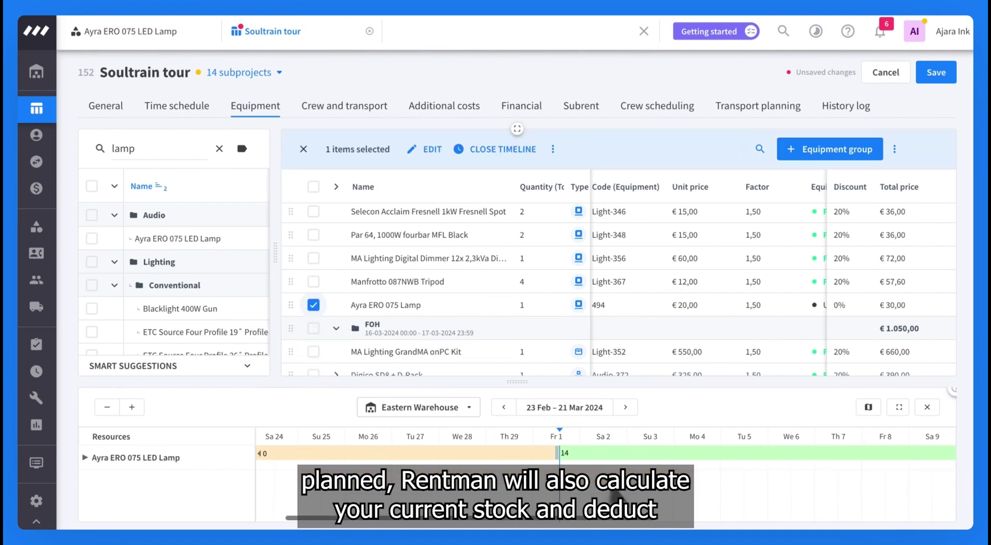
pyautogui.moveTo(627, 488)
pyautogui.moveTo(526, 457)
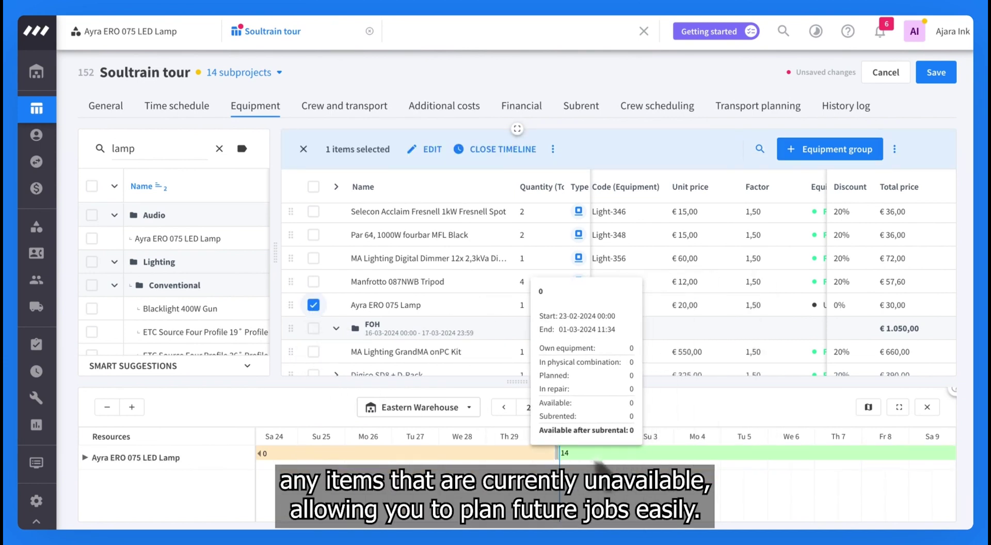
pyautogui.click(126, 32)
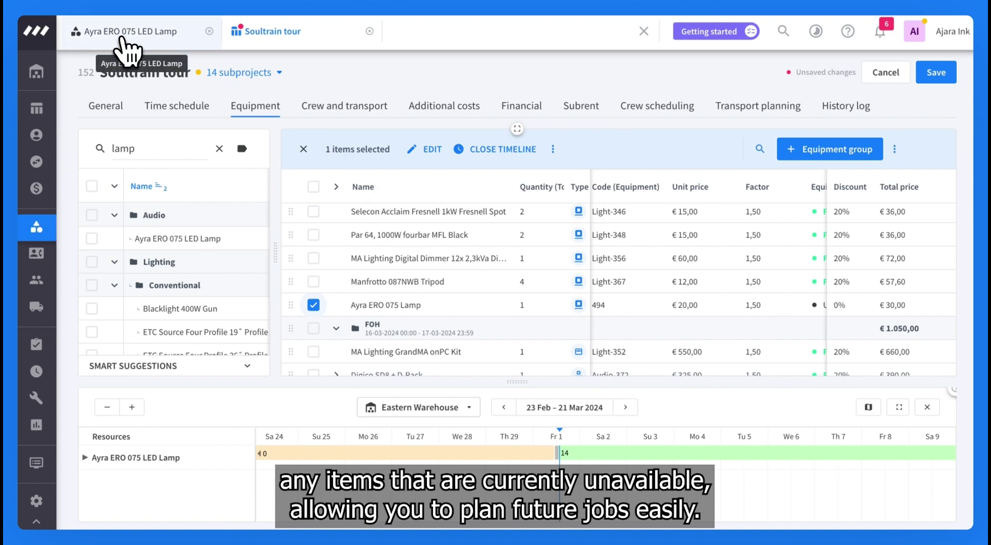
pyautogui.click(44, 230)
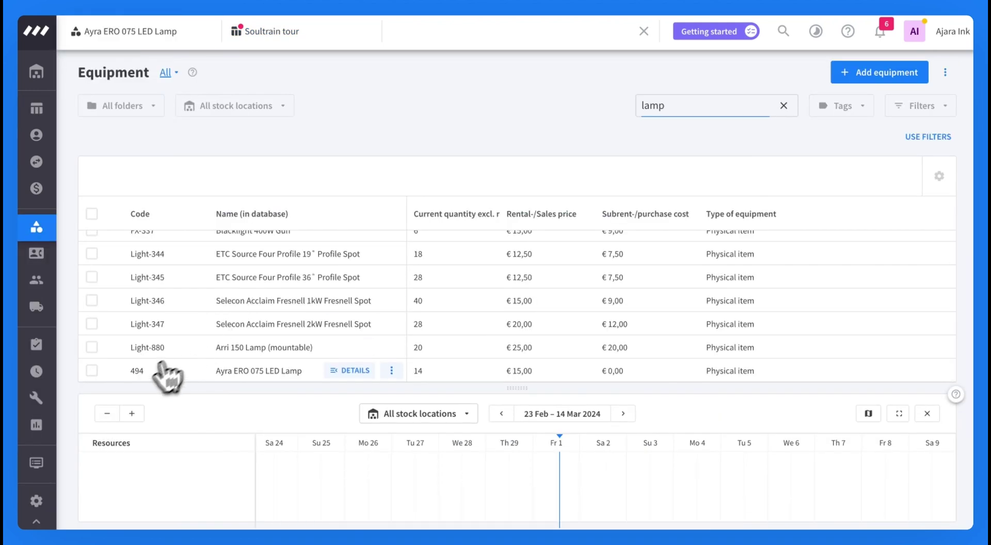
pyautogui.click(92, 370)
pyautogui.moveTo(570, 461)
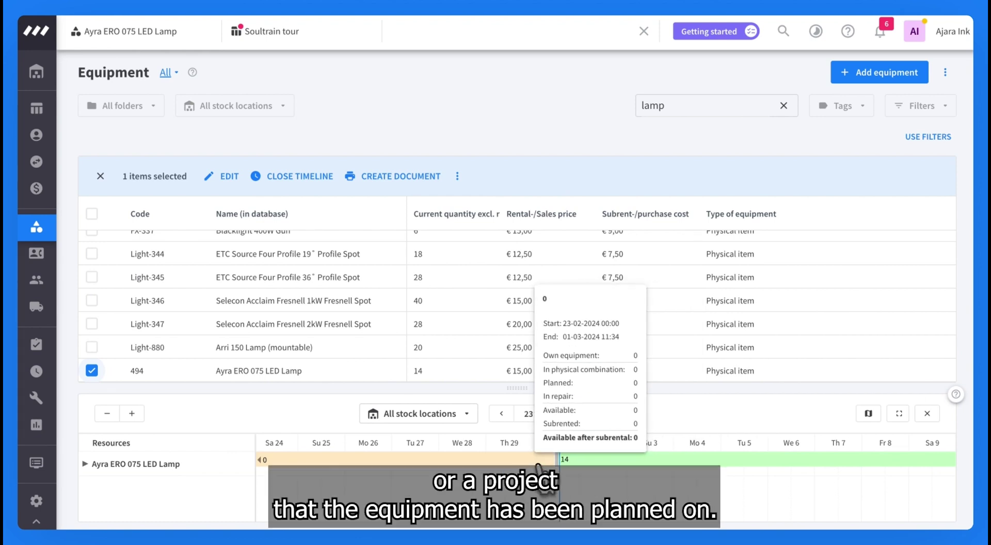
# Set the lamp's quantity in the Soultrain tour project to 23.
pyautogui.click(291, 46)
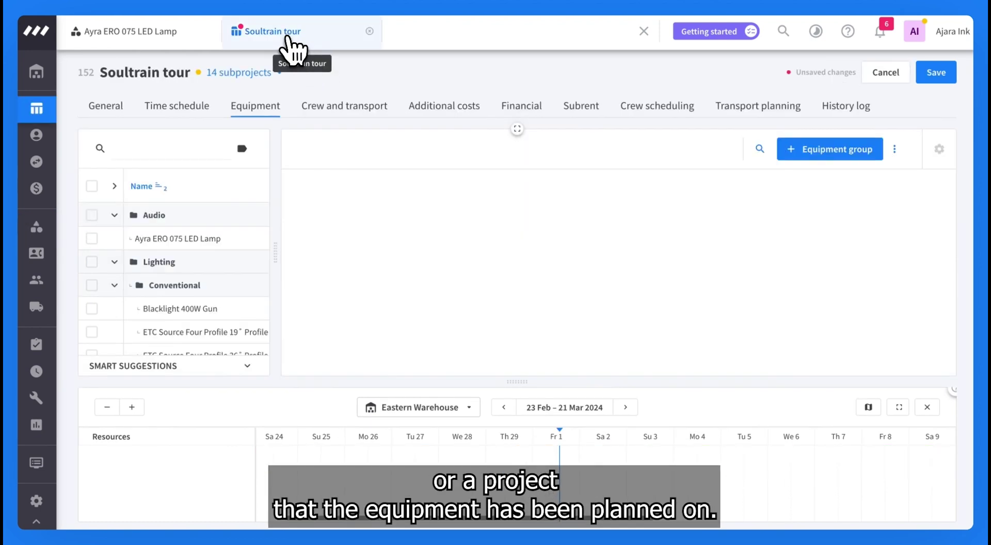
pyautogui.scroll(-2, 491, 295)
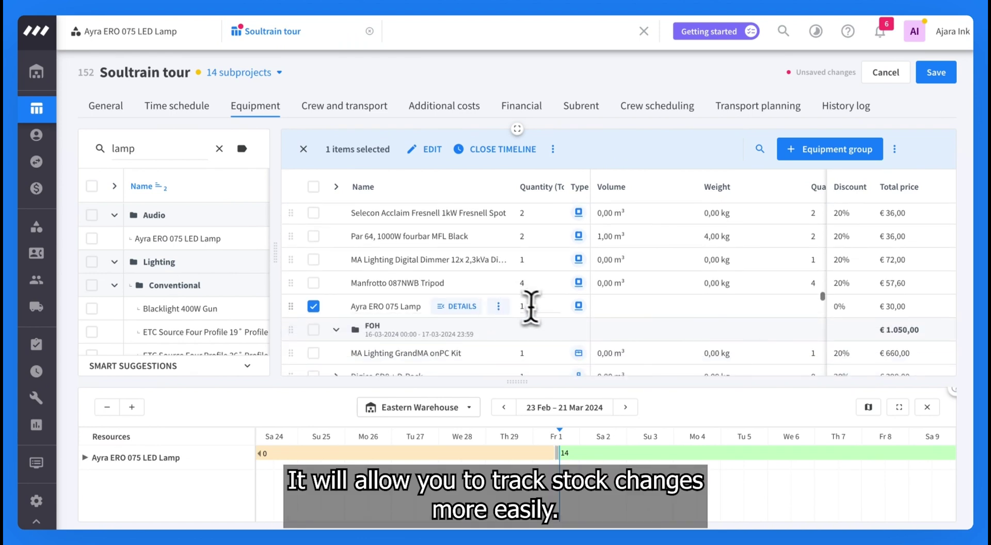
pyautogui.write('23')
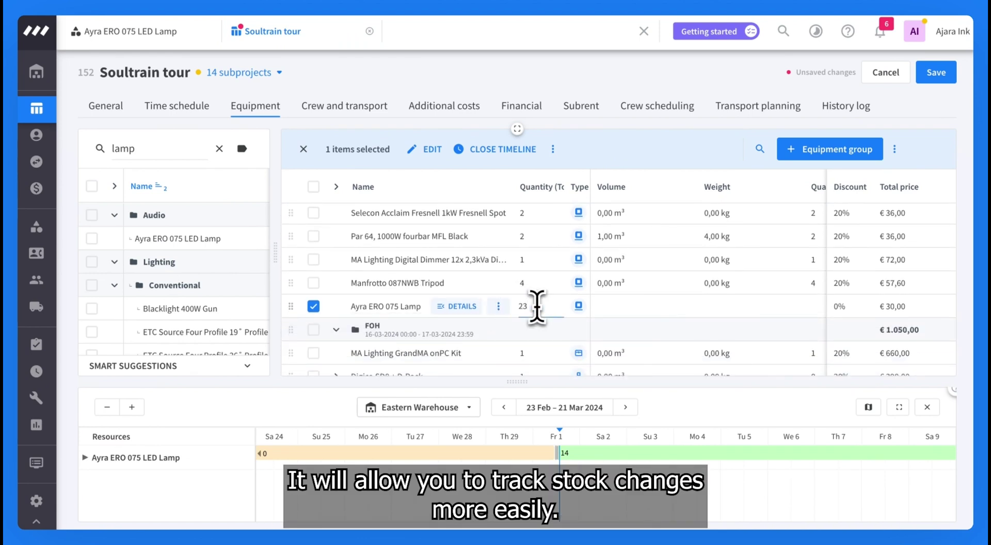
pyautogui.click(313, 330)
# Check the lamp's Shortage equipment status, then return to the Equipment database list.
pyautogui.hscroll(5, 666, 304)
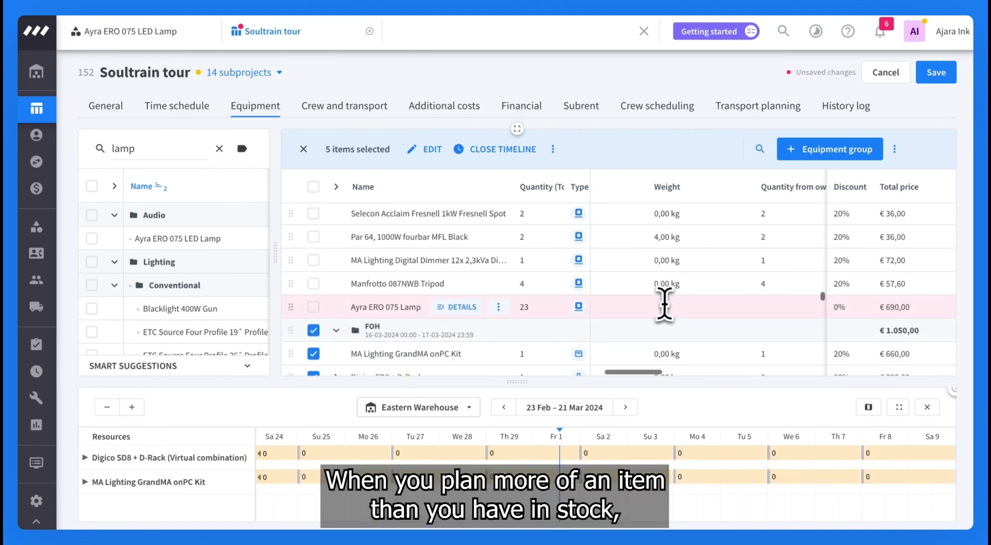
pyautogui.hscroll(2, 668, 305)
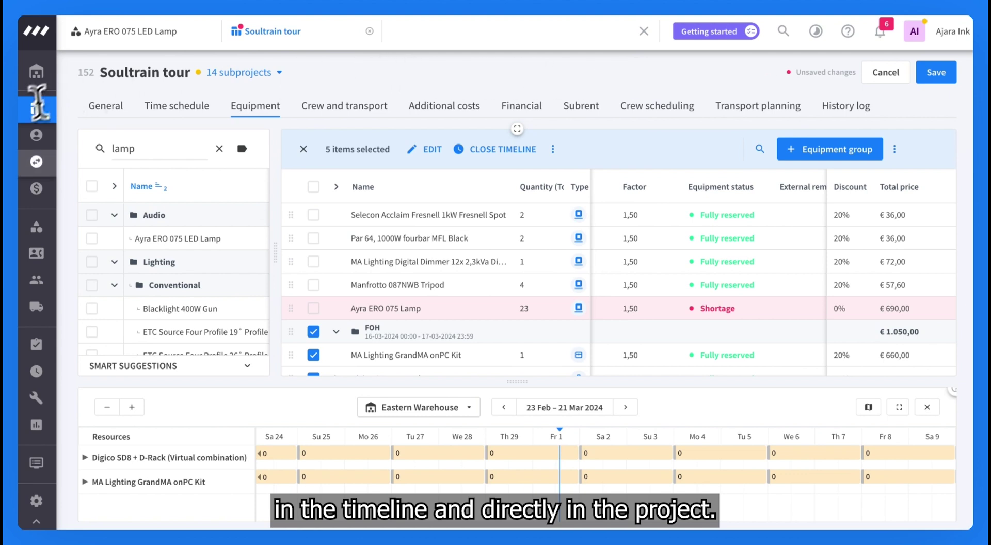
pyautogui.click(37, 229)
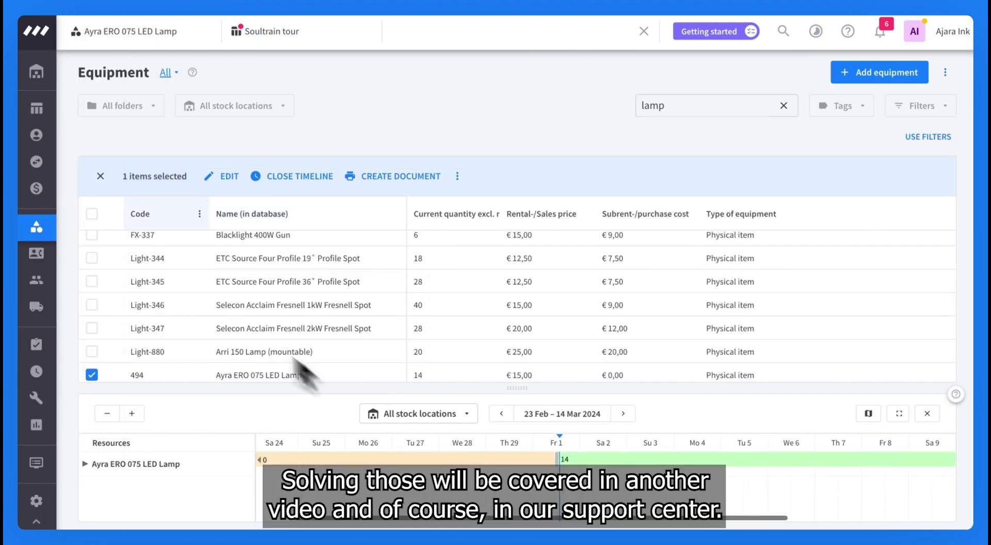
pyautogui.click(92, 175)
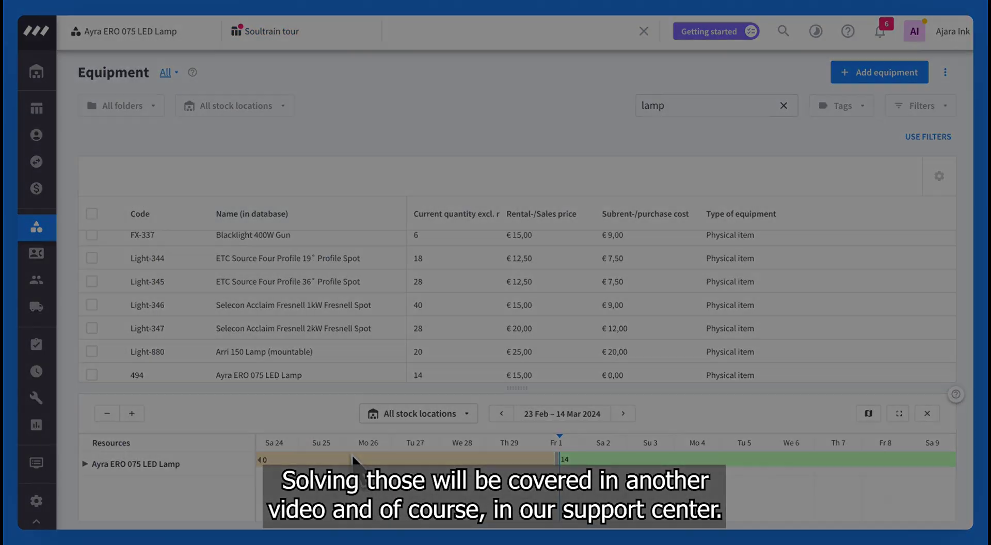